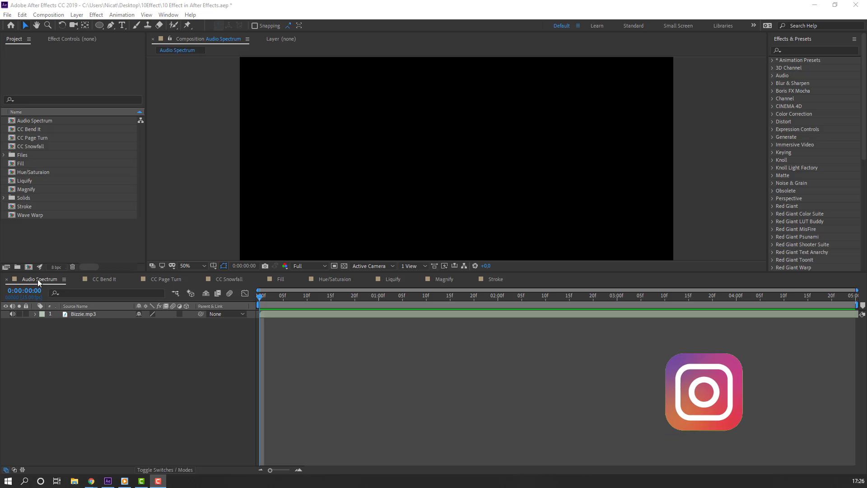
- Create a new solid layer named Audio Spectrum in the Audio Spectrum composition
left_click(72, 314)
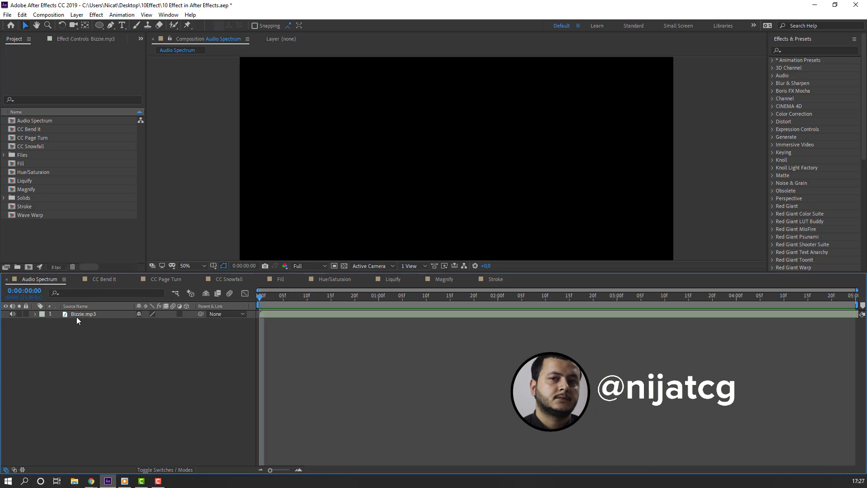
left_click(79, 316)
left_click(67, 373)
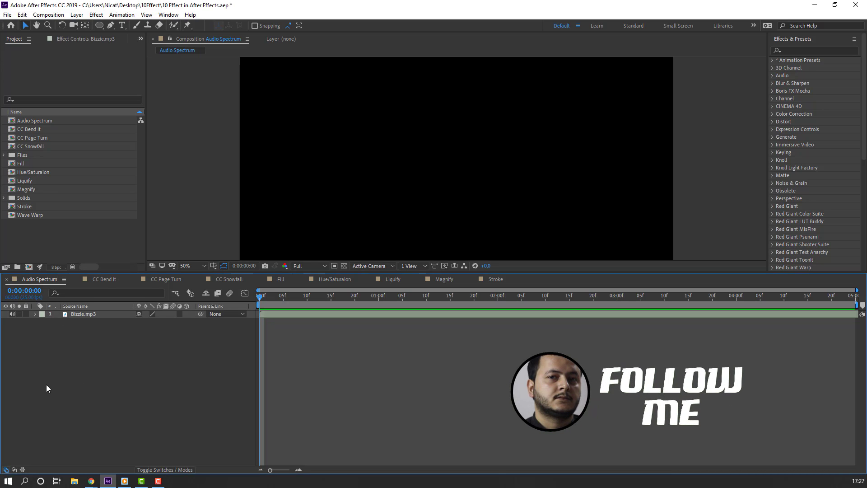
right_click(52, 370)
mouse_move(110, 272)
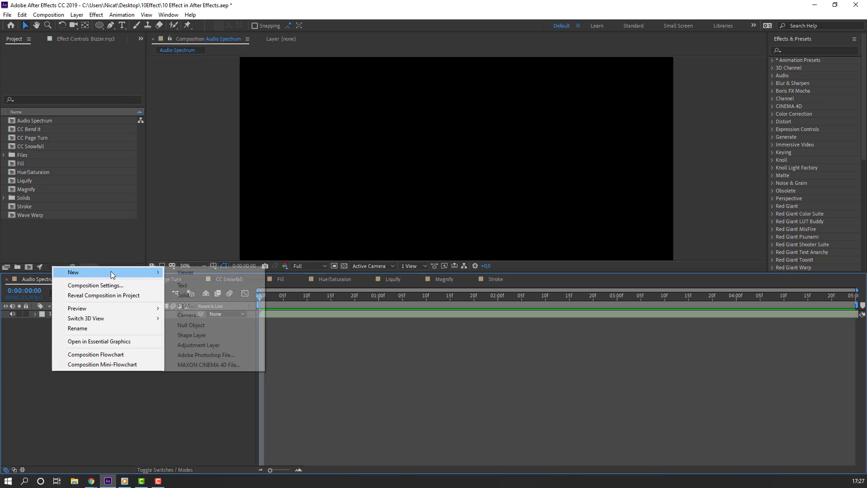
left_click(185, 296)
left_click_drag(280, 178, 223, 183)
type("Aud")
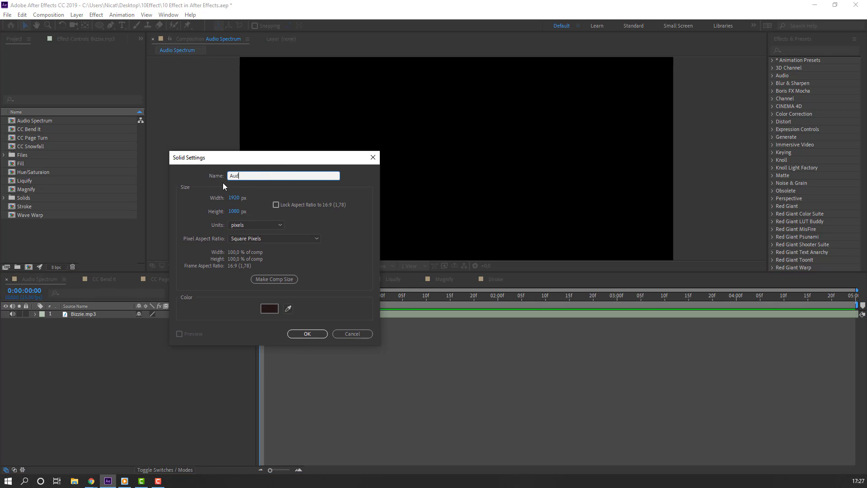
type("io Spectrum")
left_click(301, 333)
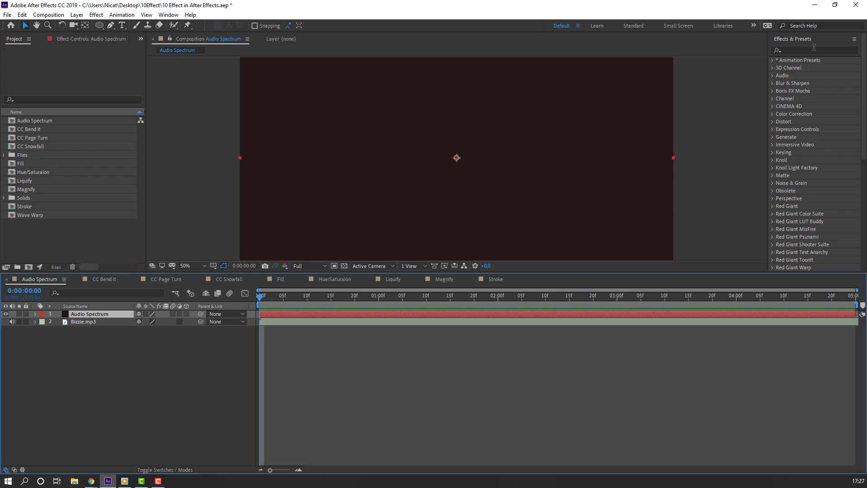
- Find the Audio Spectrum effect and apply it to the Audio Spectrum solid layer
left_click(814, 49)
type("audo")
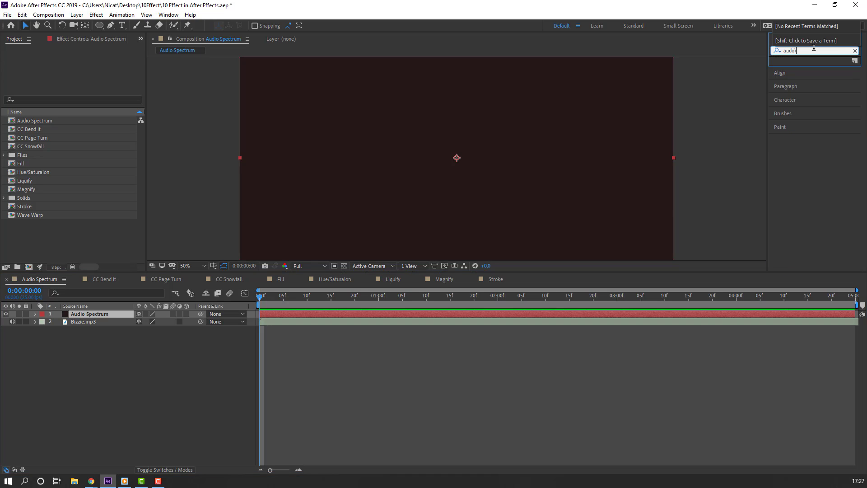
key("BackSpace")
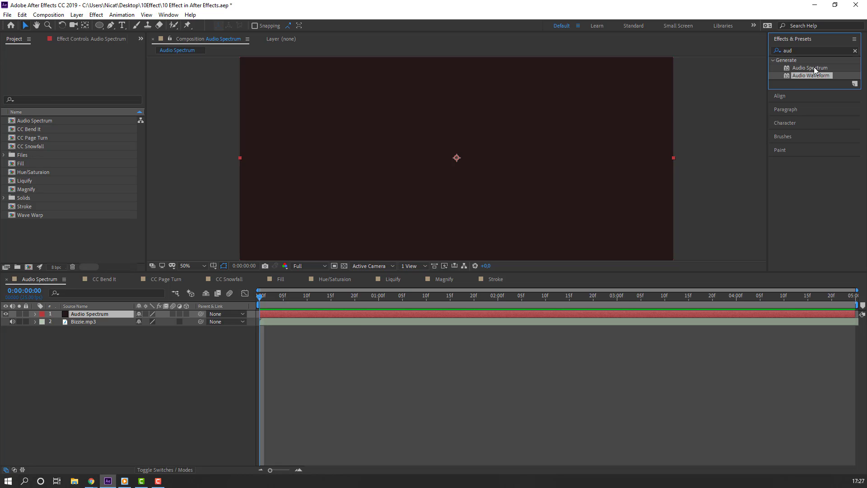
left_click(808, 69)
left_click_drag(809, 71, 88, 316)
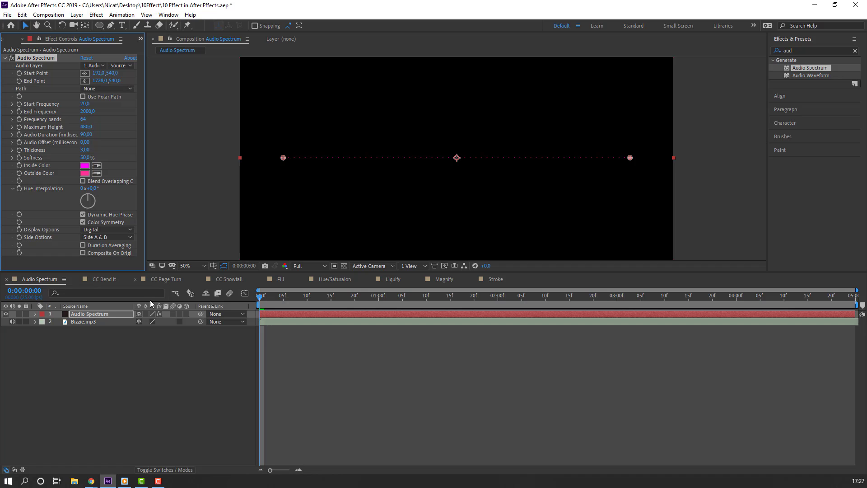
left_click(93, 316)
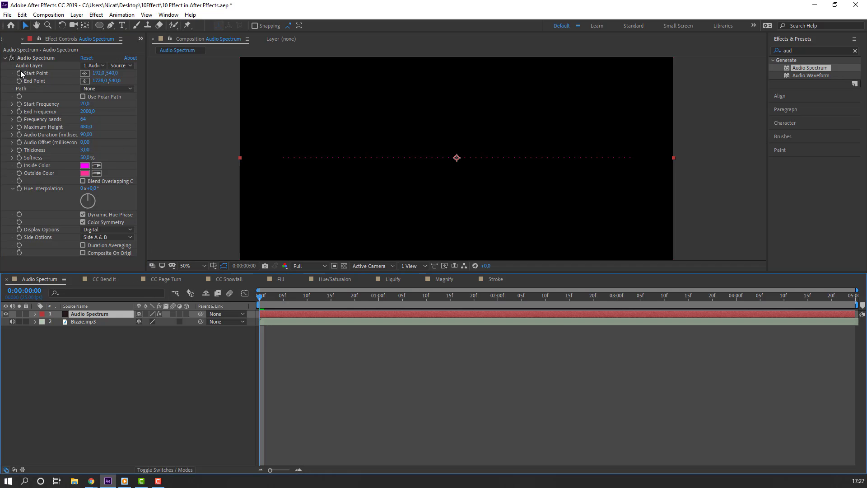
- Set the effect's Audio Layer to Bizzie.mp3 and preview the animation
left_click(91, 66)
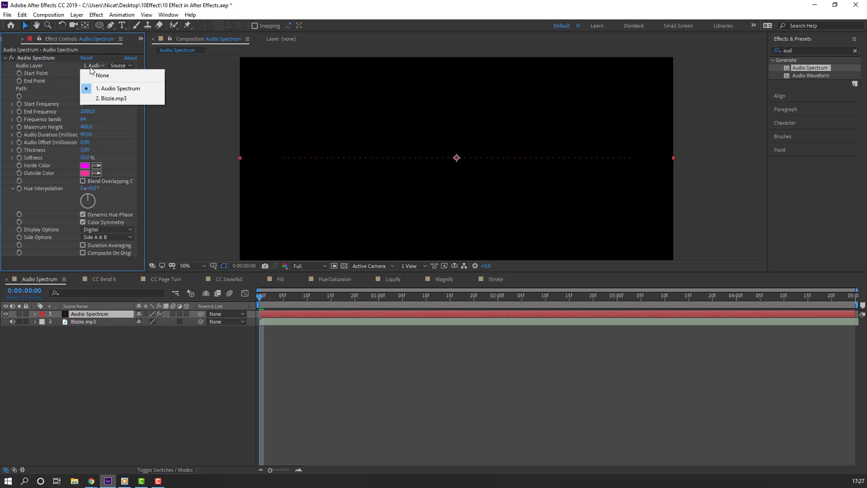
left_click(132, 100)
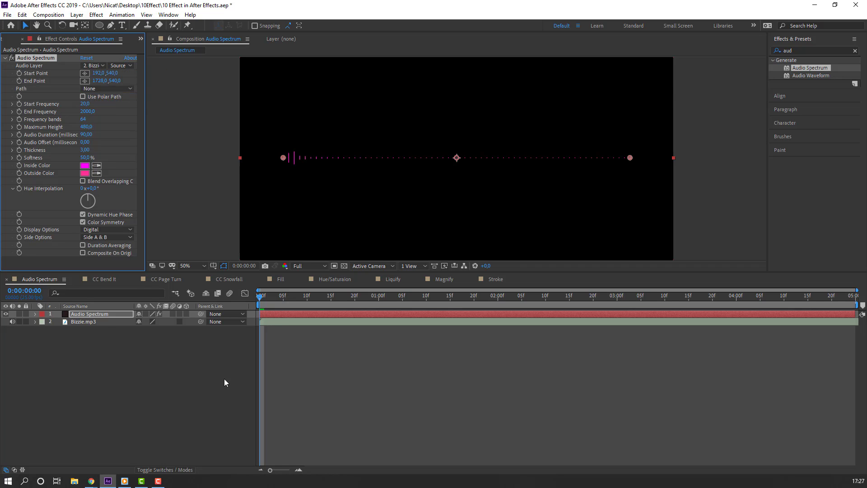
left_click(213, 372)
key("space")
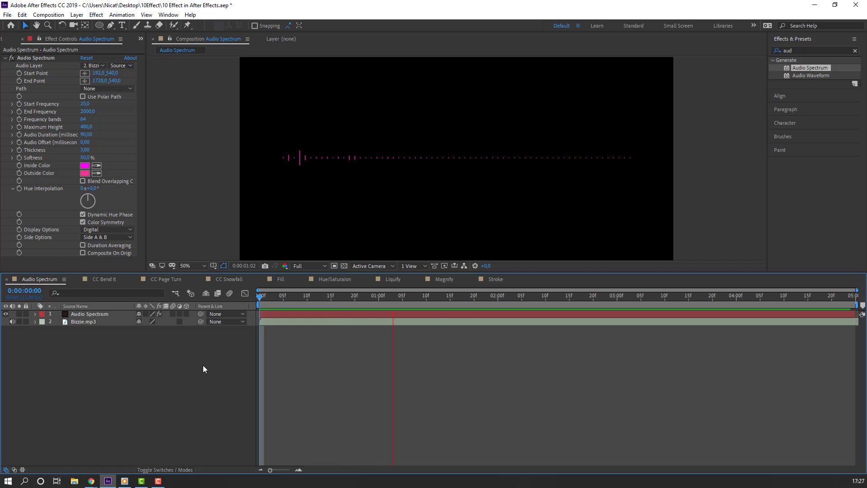
- At 0:00:01:02, raise the spectrum's Maximum Height to 7180 and preview the result
left_click_drag(309, 299, 391, 299)
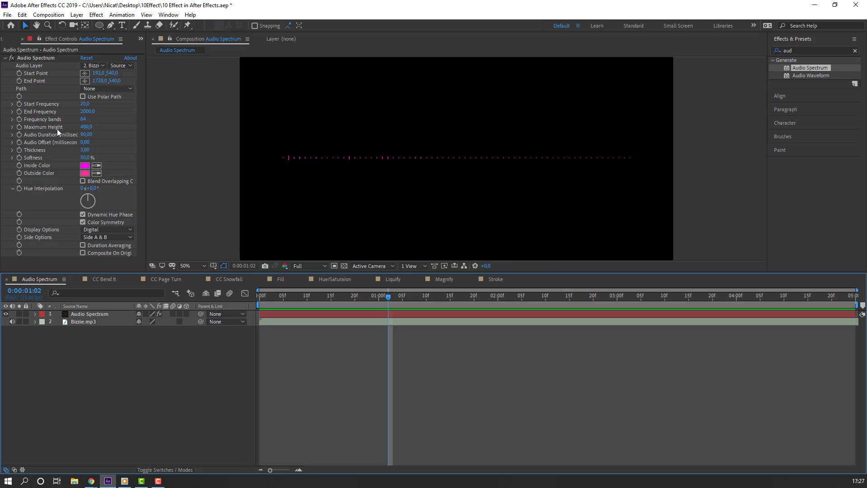
left_click_drag(86, 127, 359, 117)
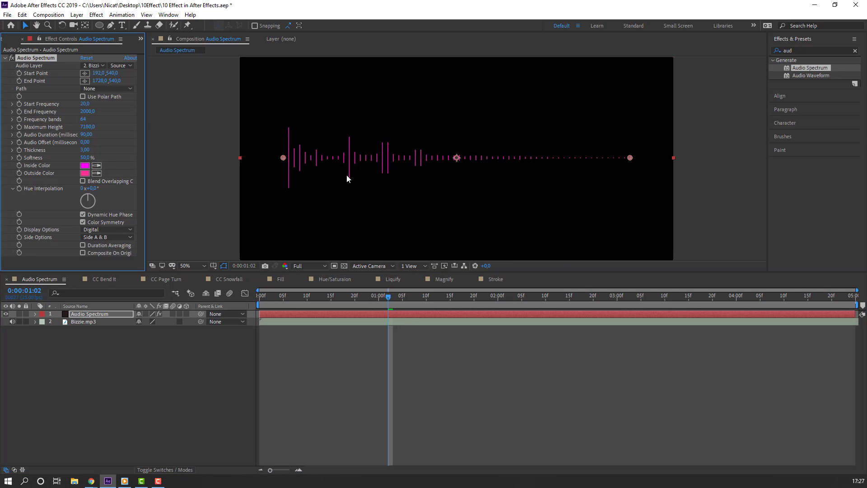
key("space")
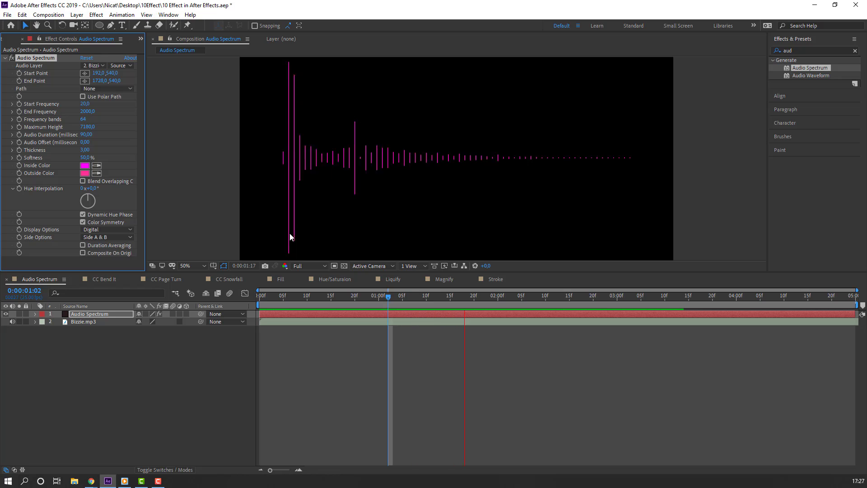
key("space")
- Try a pale lilac Inside Color for the audio spectrum
left_click(84, 166)
left_click(94, 304)
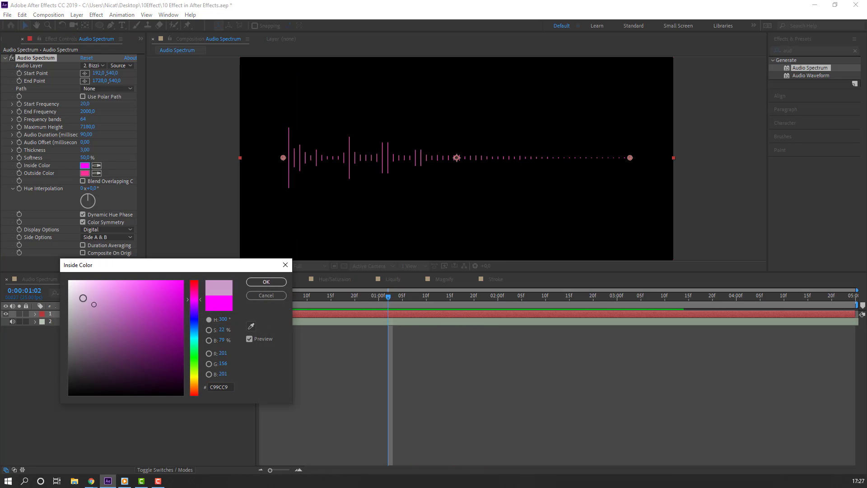
left_click(266, 281)
- Change the spectrum's Outside Color to blue
left_click(84, 173)
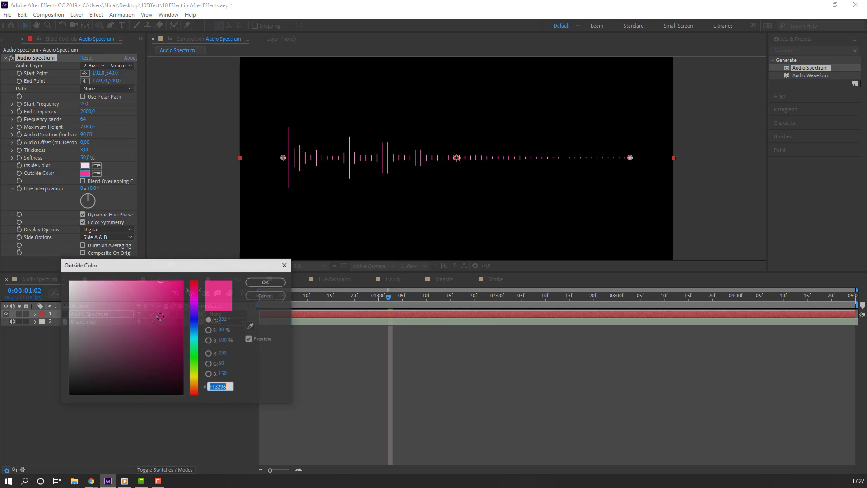
left_click(194, 336)
left_click(266, 282)
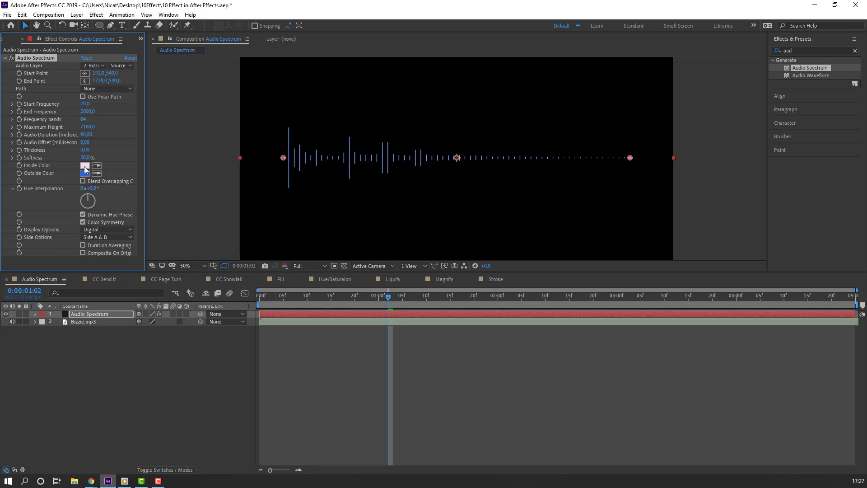
- Set the spectrum's Inside Color to the light red FD4F4F and preview the new colors
left_click(85, 165)
left_click_drag(194, 300, 194, 281)
left_click(148, 281)
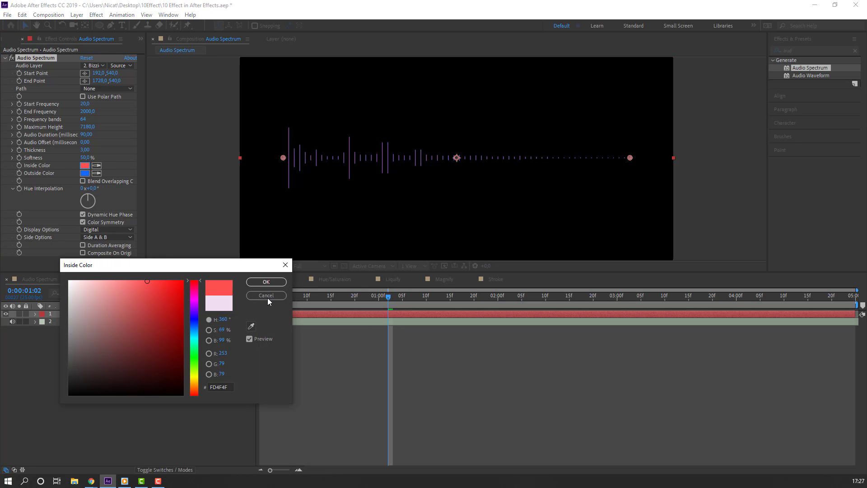
key("Return")
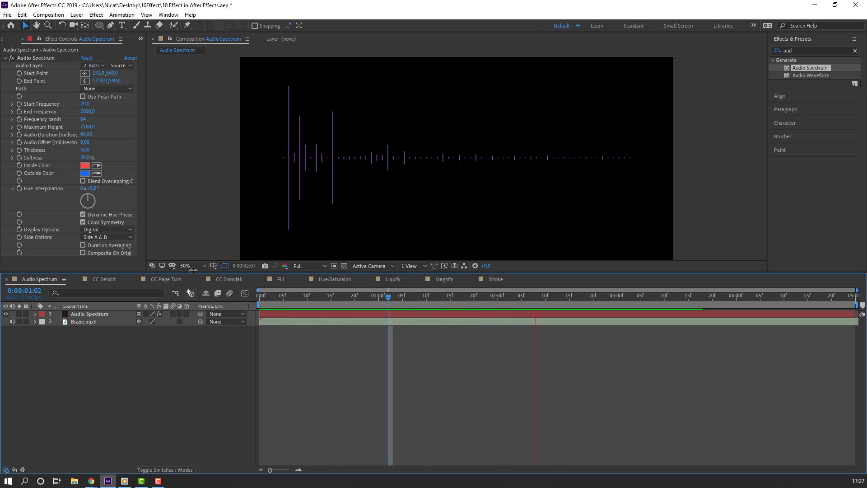
key("space")
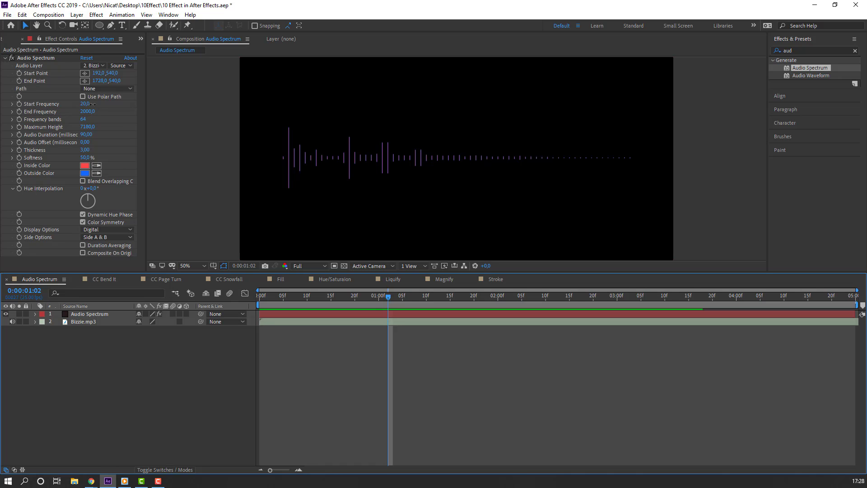
- Try a Start Frequency of 701 for the spectrum and preview it
left_click_drag(84, 104, 80, 105)
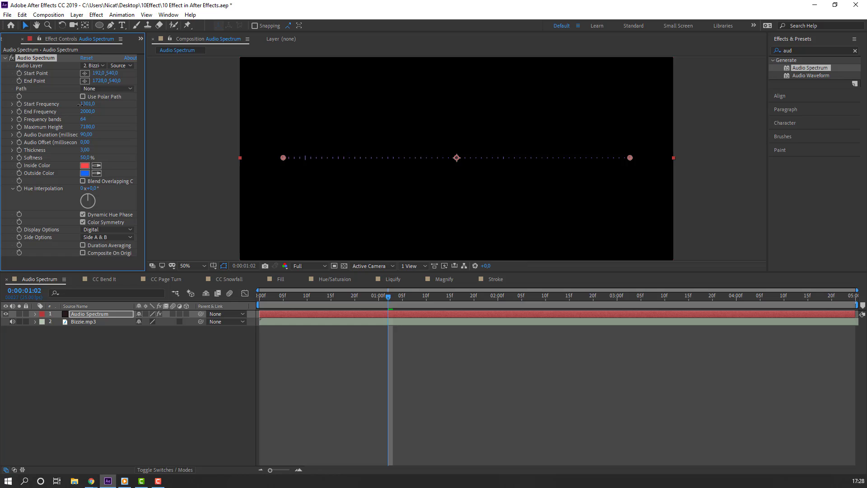
key("space")
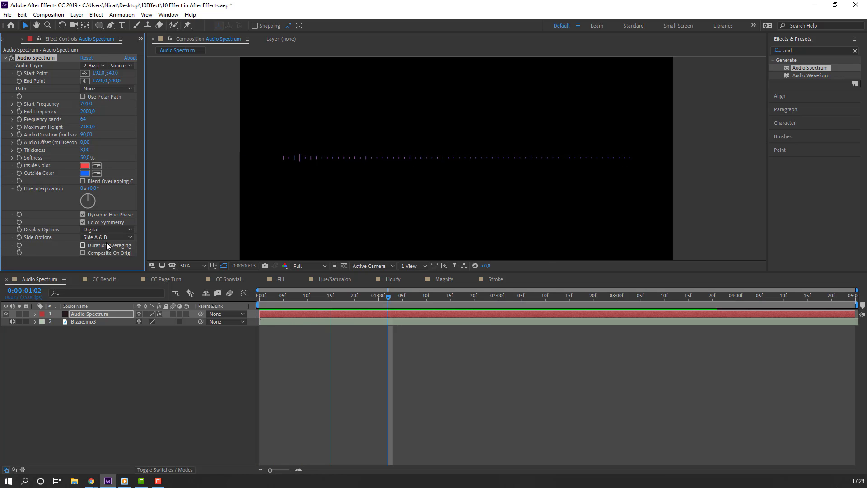
key("space")
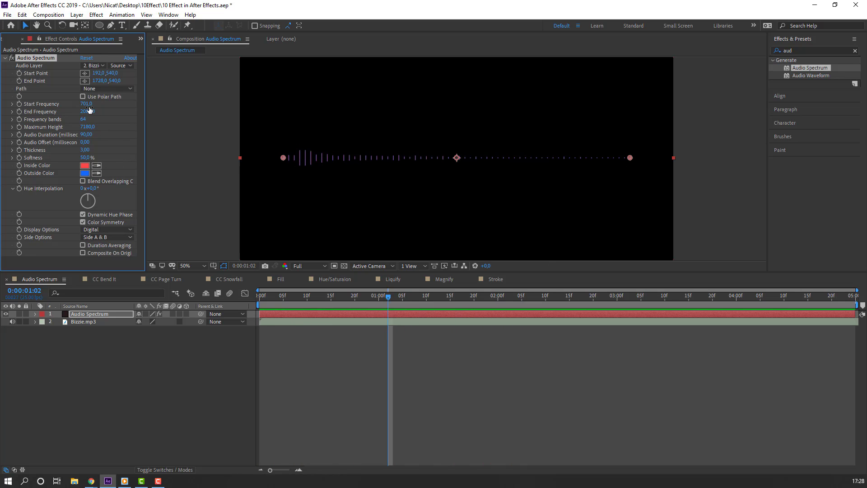
- Set the Start Frequency to 200, preview the spectrum, and move the current time to 0:00:01:04
type("200")
key("Return")
key("space")
left_click(399, 295)
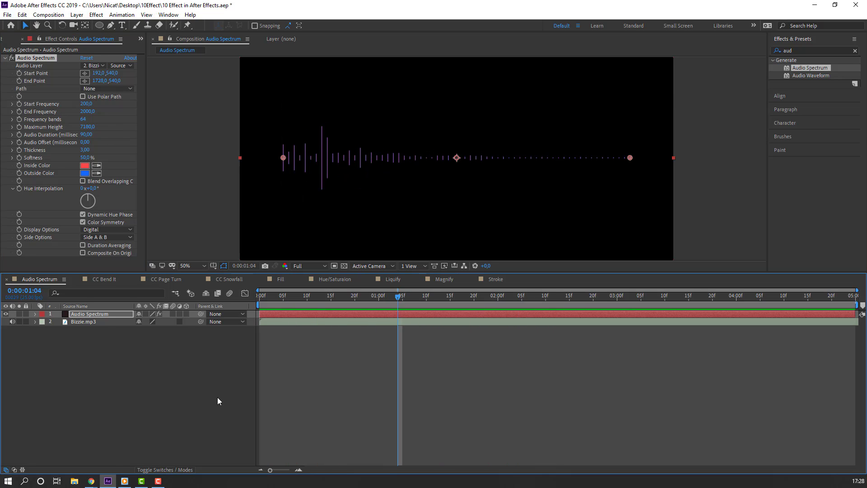
- Draw a circular mask with the Ellipse tool on the Audio Spectrum layer, around the middle of the composition
left_click(162, 391)
left_click(75, 316)
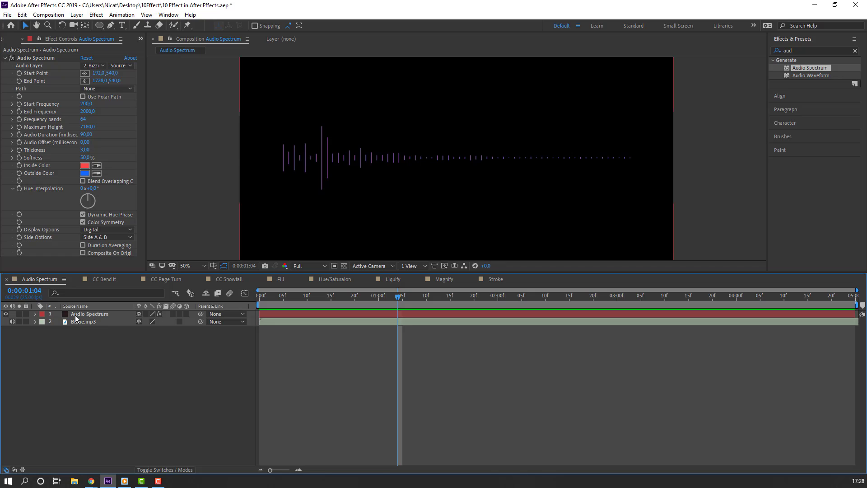
left_click(78, 317)
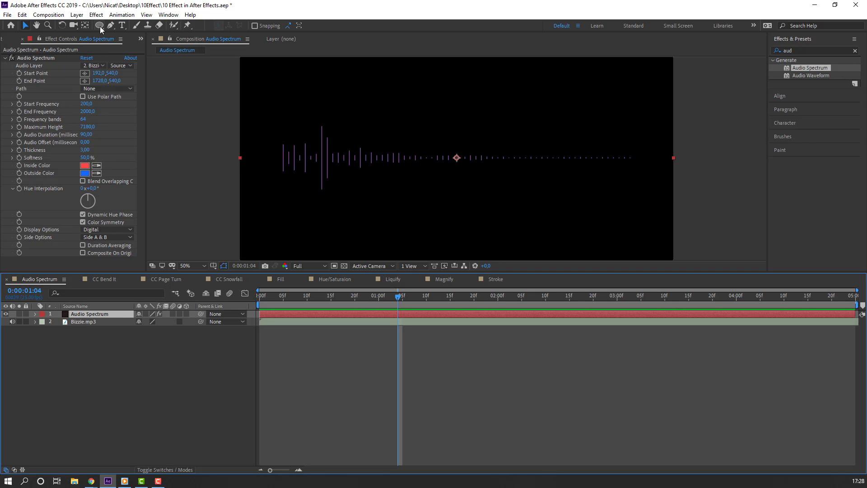
left_click_drag(99, 26, 136, 47)
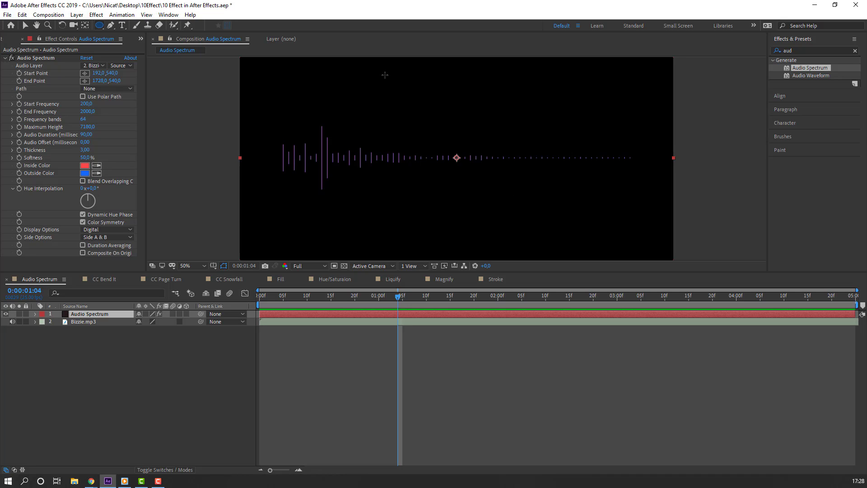
left_click_drag(384, 75, 544, 186)
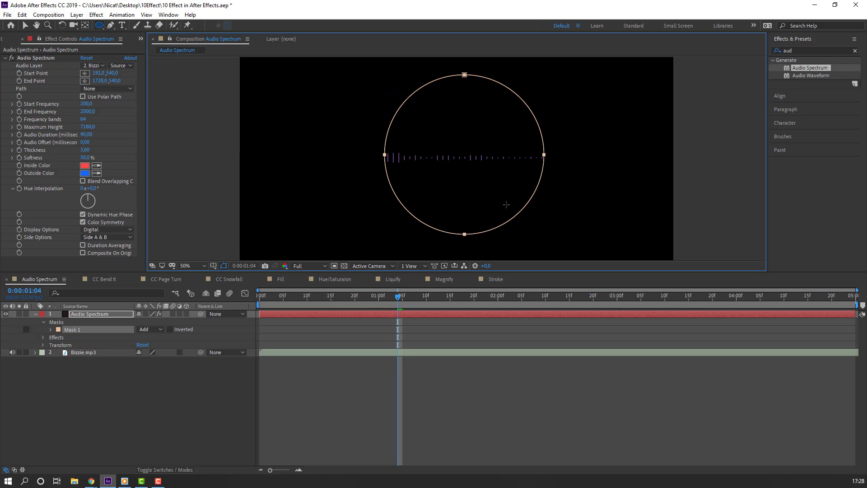
left_click(26, 27)
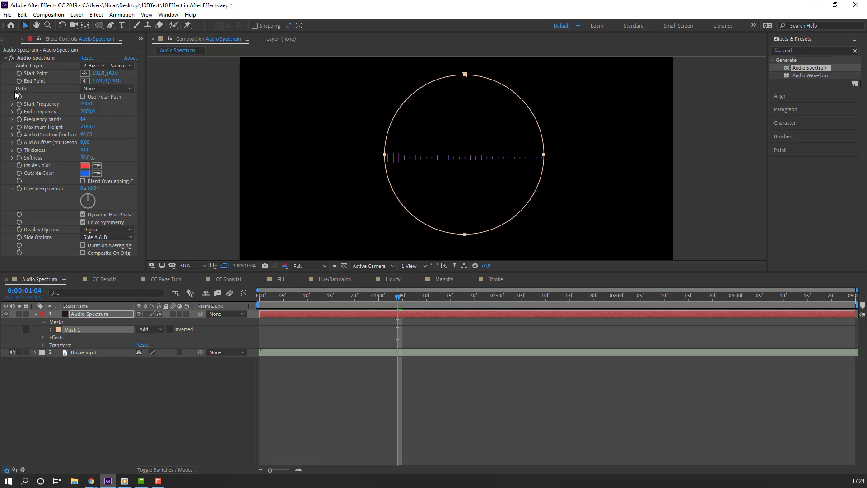
- Set the spectrum's Path to Mask 1, preview the circular animation, and collapse the layer's properties
left_click(98, 89)
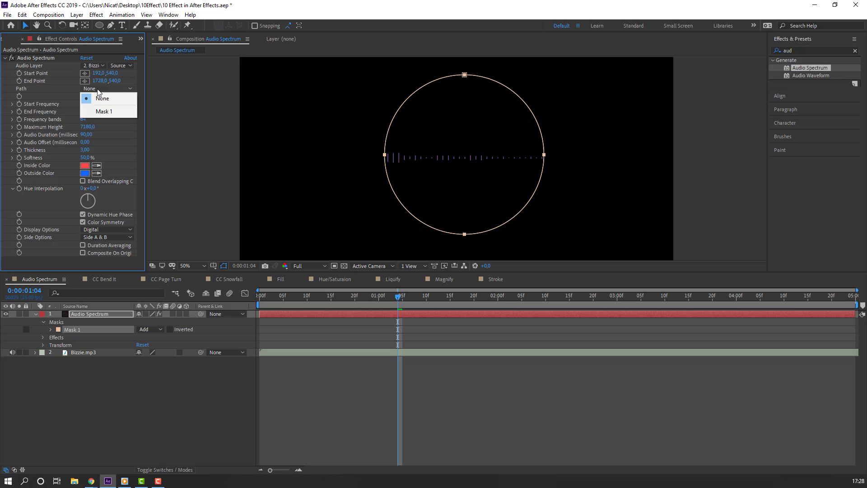
left_click(118, 112)
left_click(188, 414)
key("space")
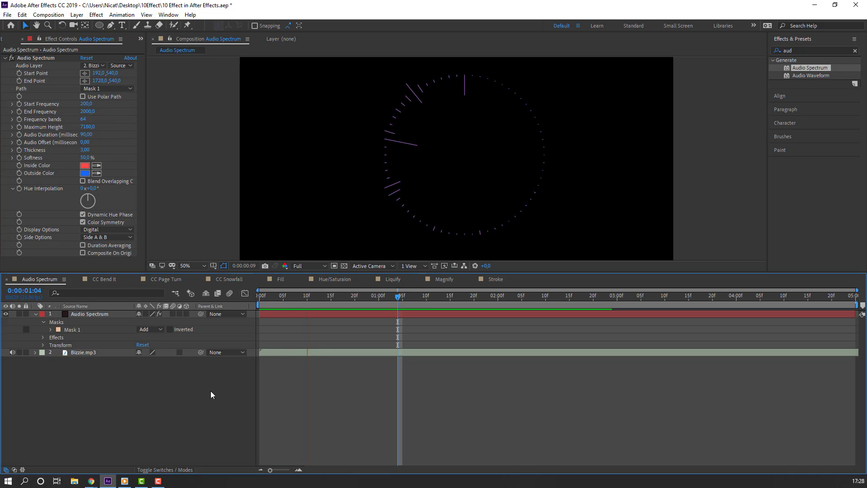
left_click(34, 313)
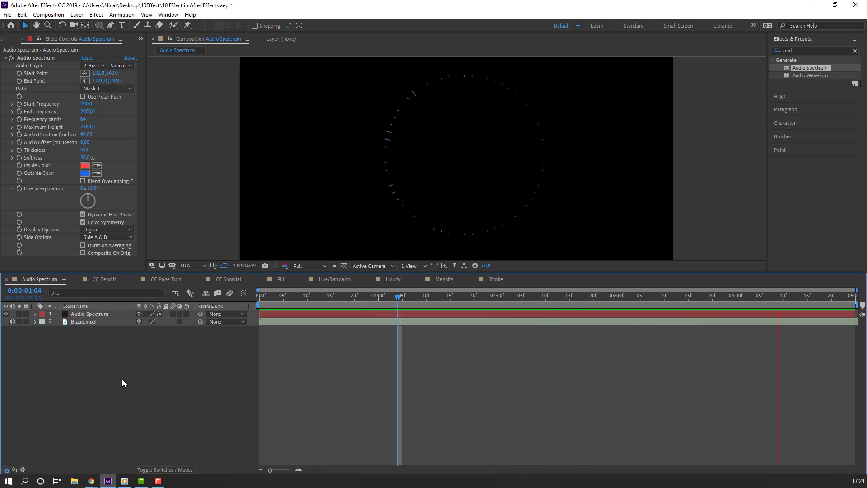
- At 0:00:01:08, increase the spectrum's Frequency bands to 296
left_click(407, 298)
left_click_drag(406, 297, 416, 295)
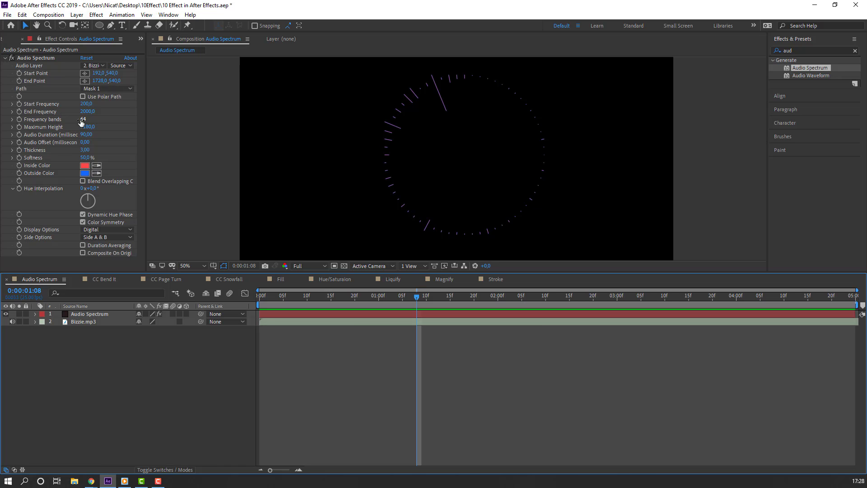
left_click_drag(82, 119, 174, 116)
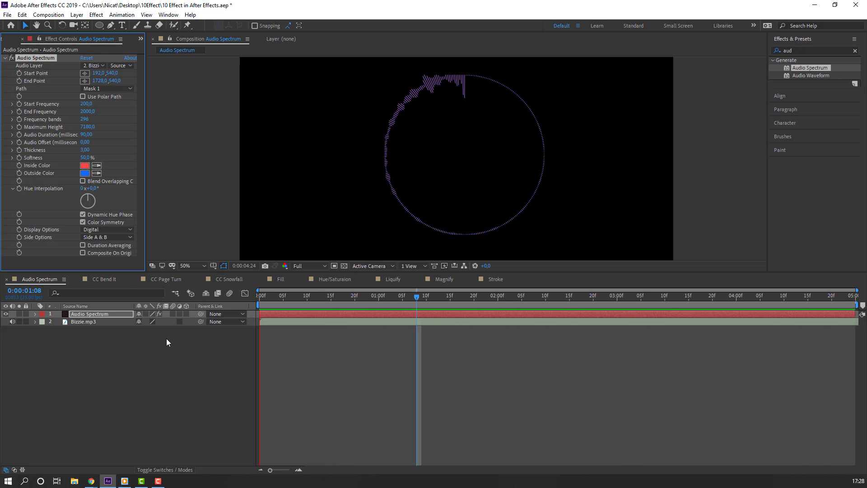
- Preview the circular spectrum and, in the CC Bend It composition, apply the CC Bend It effect to the T2 layer
key("space")
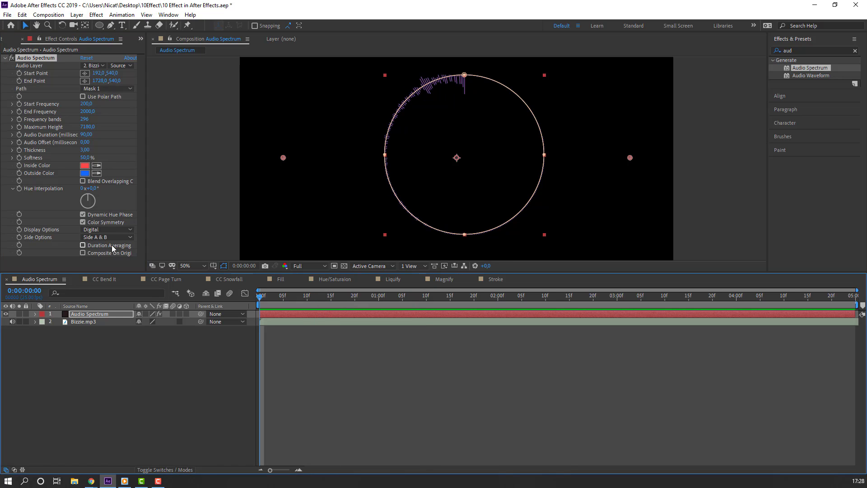
left_click(105, 279)
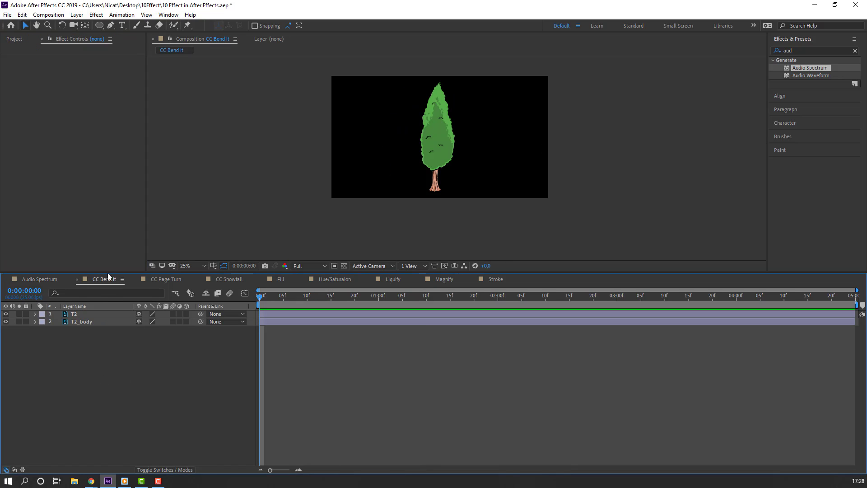
left_click(434, 131)
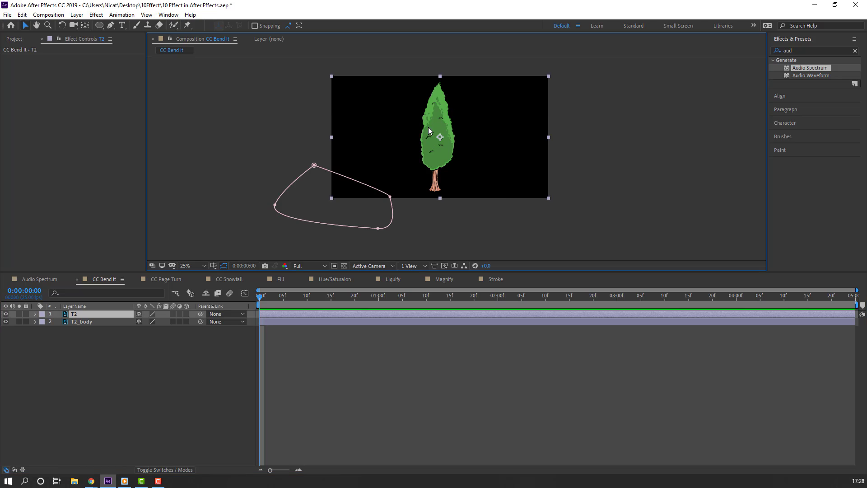
left_click(806, 49)
type("cc bend")
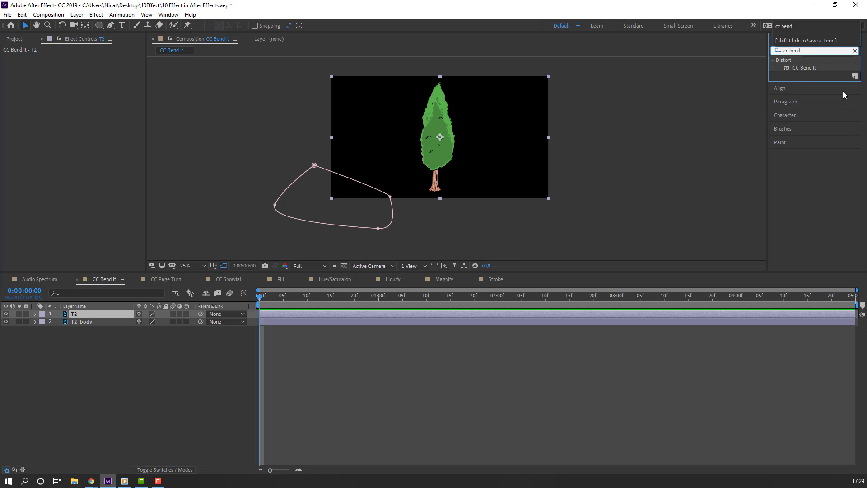
left_click_drag(805, 68, 73, 319)
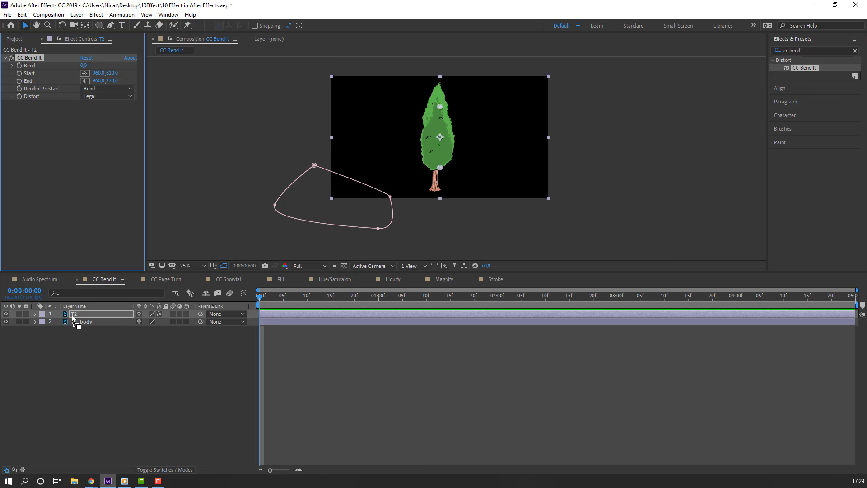
- Place CC Bend It's End point at the treetop, about 960, 38, and its Start point at the trunk, about 912, 858
scroll(461, 104, "up", 1)
left_click_drag(428, 58, 394, 84)
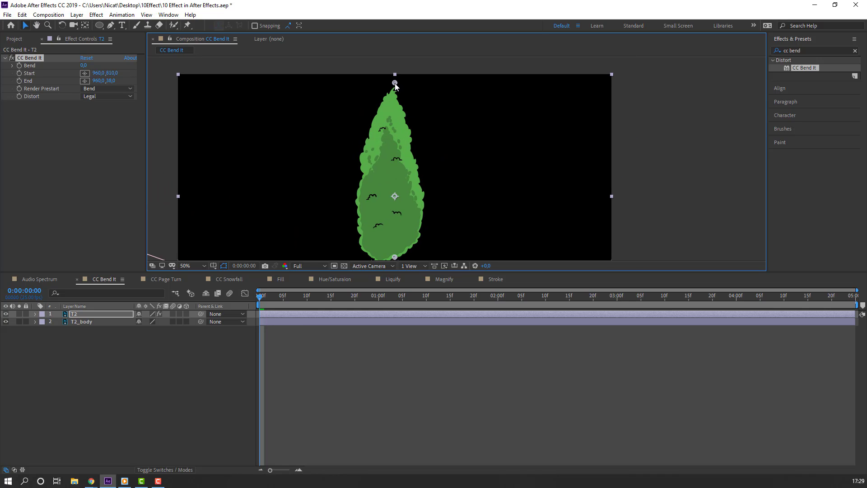
left_click_drag(383, 183, 384, 124)
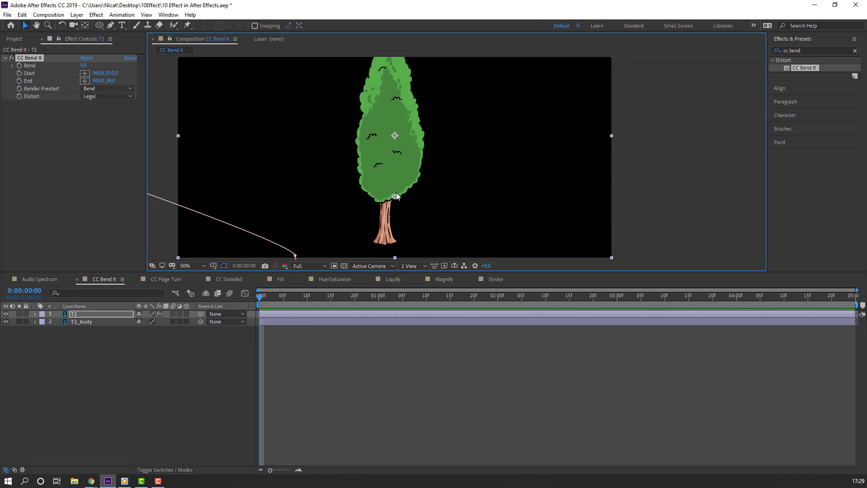
mouse_move(395, 196)
left_mouse_down()
mouse_move(374, 186)
mouse_move(384, 207)
left_mouse_up()
scroll(430, 150, "down", 1)
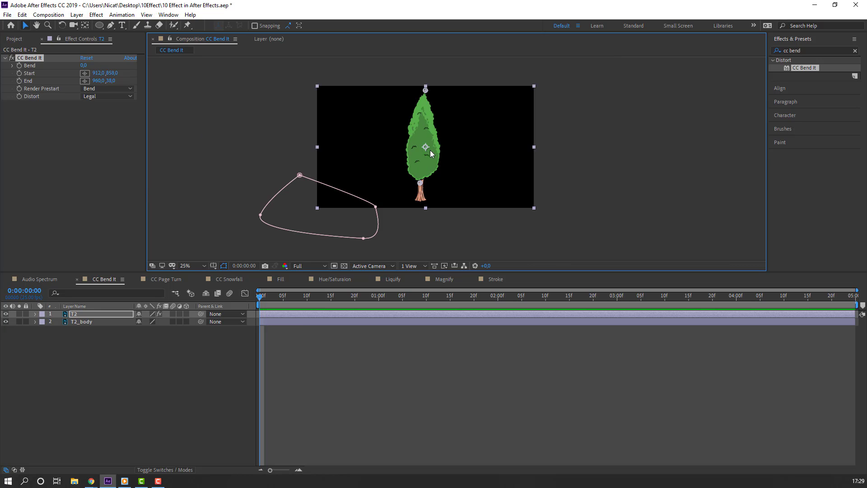
- Try out the Bend amount on the tree, and animate Bend with the expression wiggle(1,5)
scroll(403, 126, "up", 1)
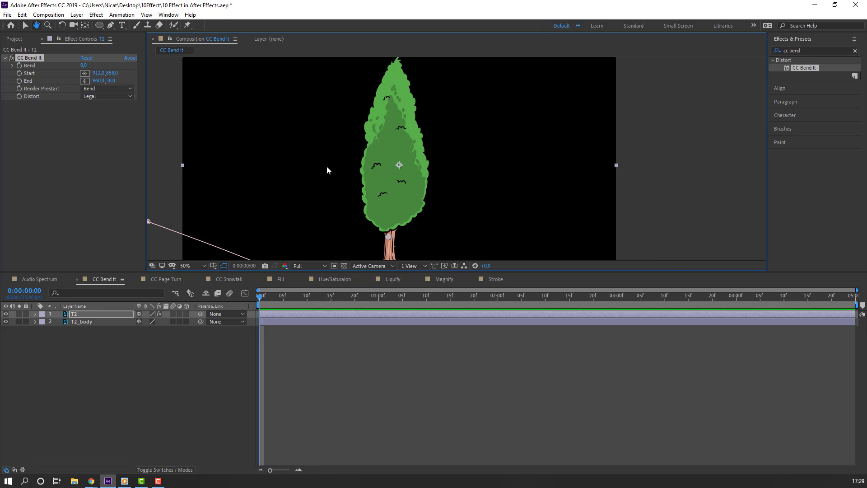
mouse_move(80, 66)
left_mouse_down()
mouse_move(88, 64)
mouse_move(81, 65)
left_mouse_up()
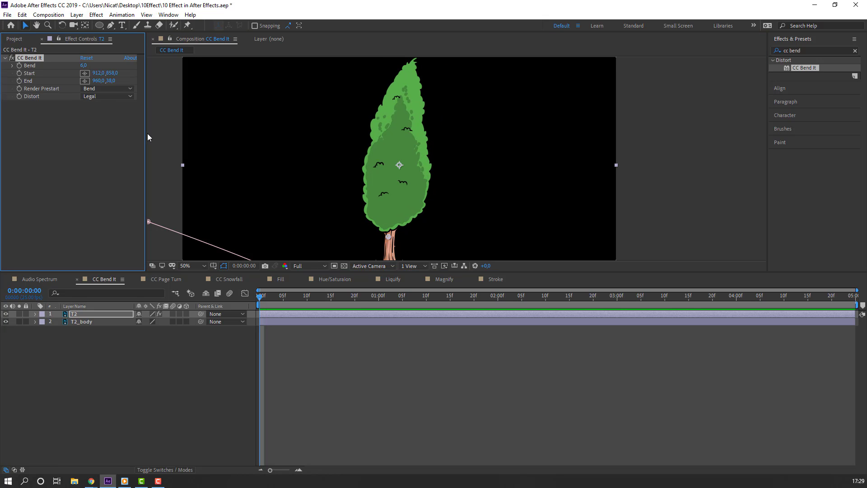
left_click(19, 65, "alt")
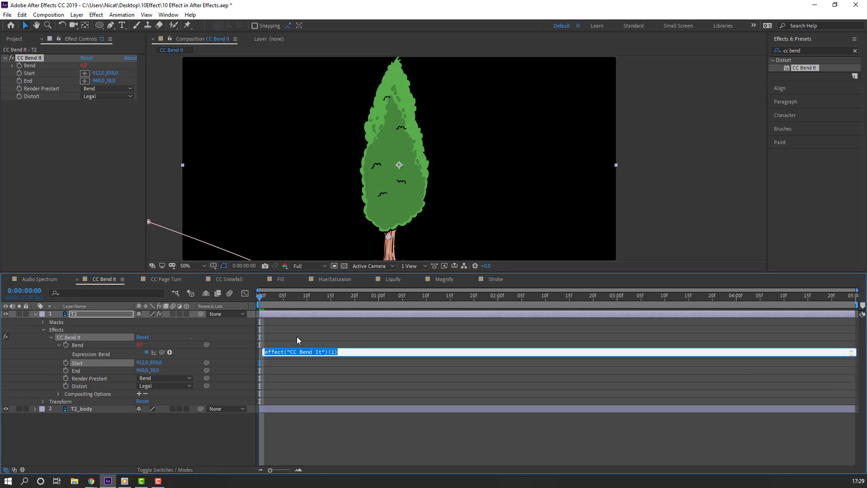
type("wiggle(1,5")
left_click(311, 435)
key("comma")
- Preview the swaying tree and collapse the T2 layer's properties
key("space")
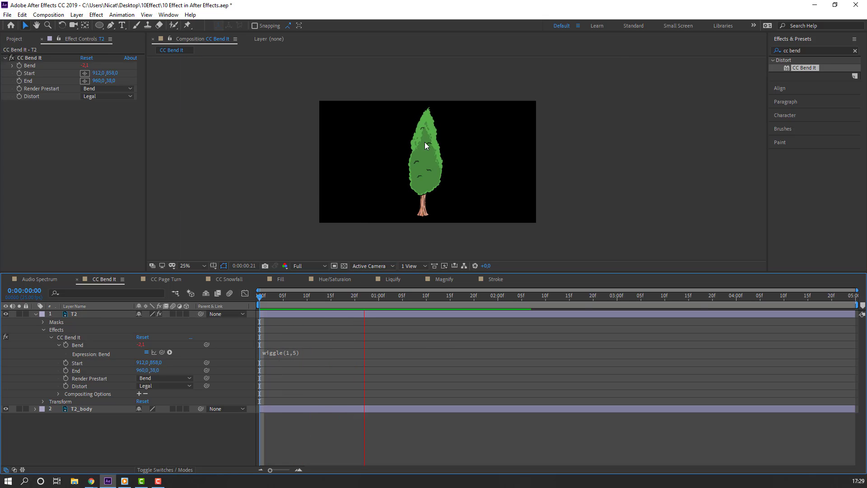
key("period")
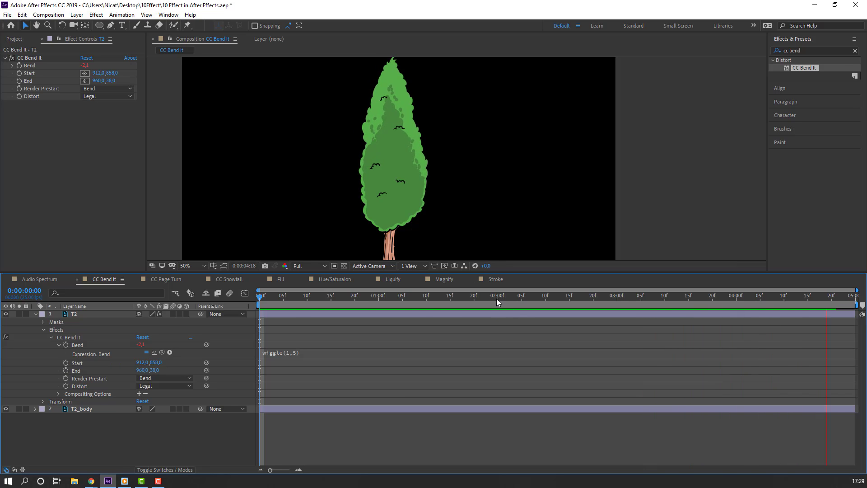
key("space")
left_click(36, 314)
left_click(125, 306)
left_click(121, 306)
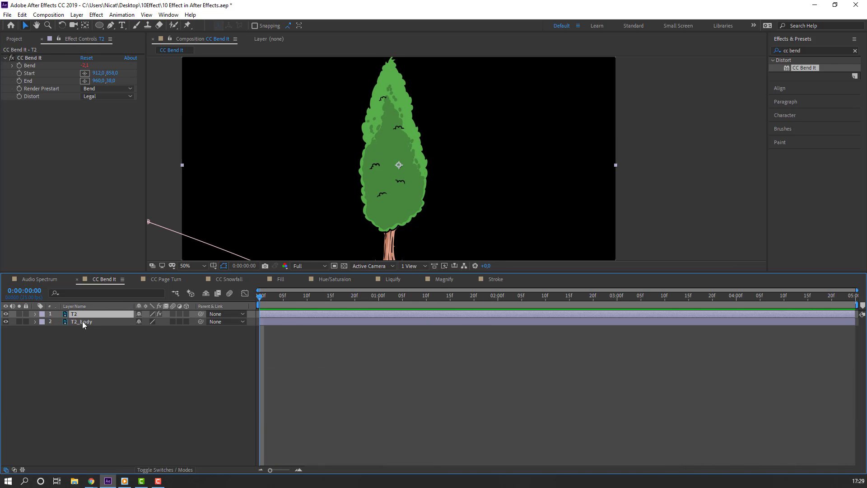
- In the CC Page Turn composition, check the two picture layers and apply CC Page Turn to the Adventure Time MBO 1.JPG layer
left_click(164, 280)
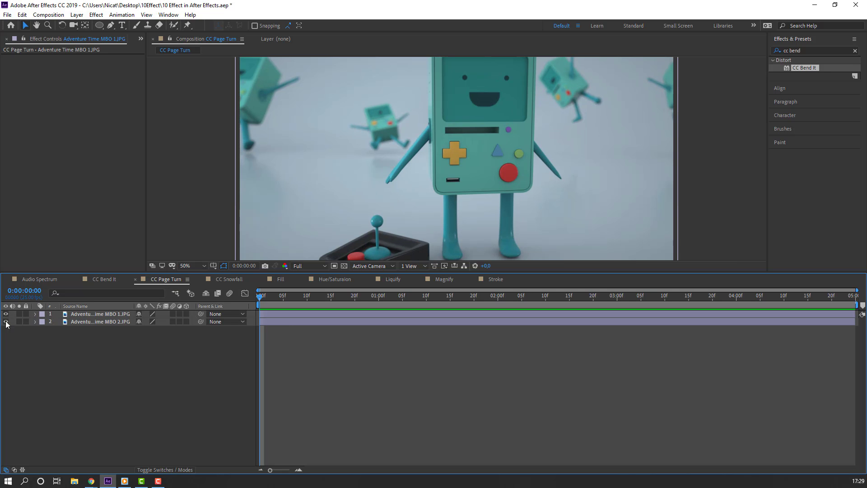
left_click(5, 321)
left_click(6, 321)
left_click(102, 314)
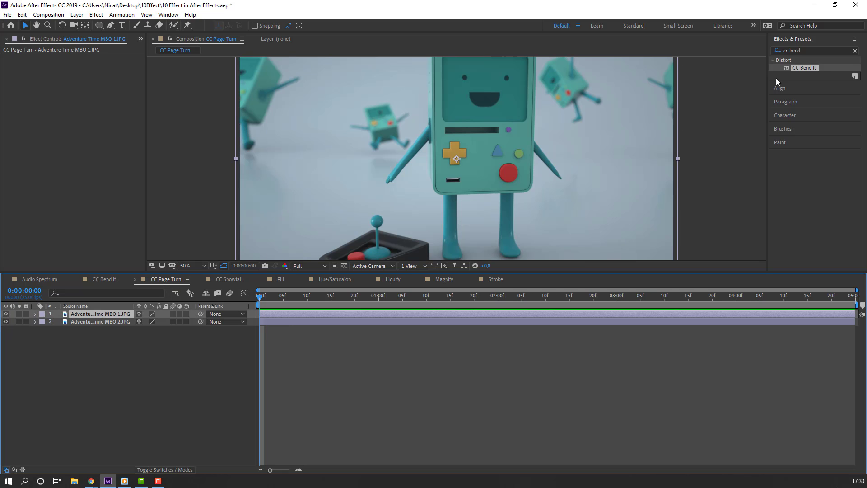
left_click(800, 50)
type("cc")
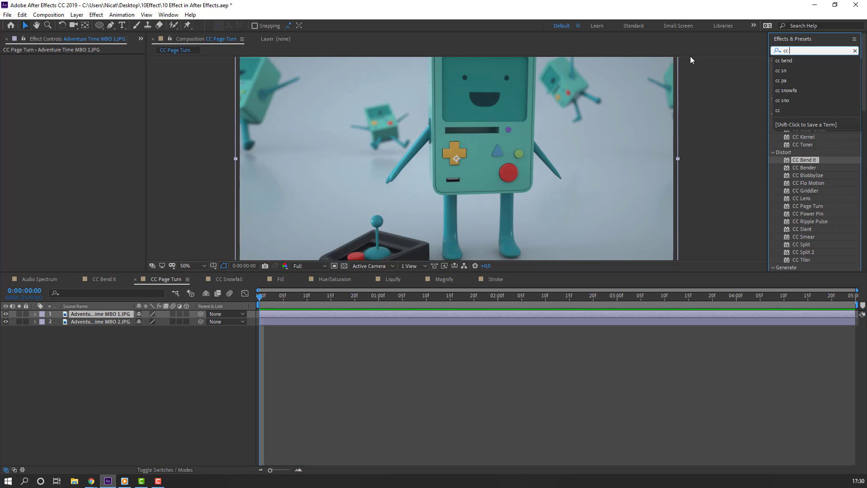
type(" page")
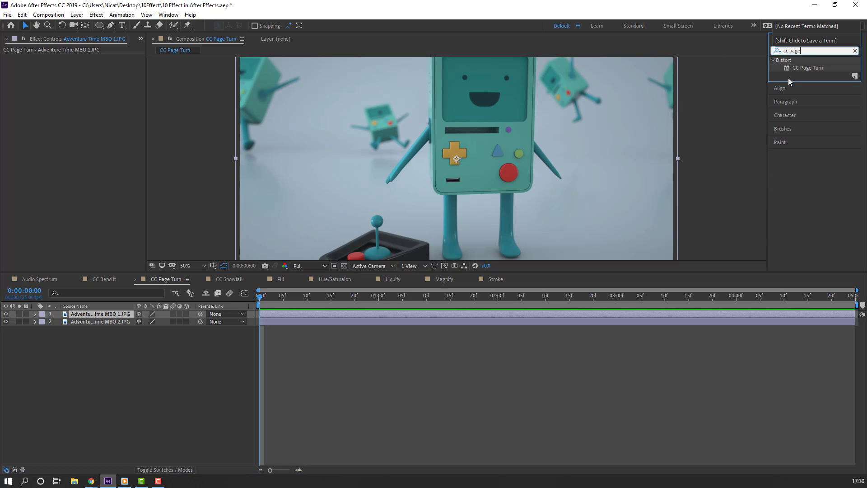
left_click_drag(808, 68, 177, 315)
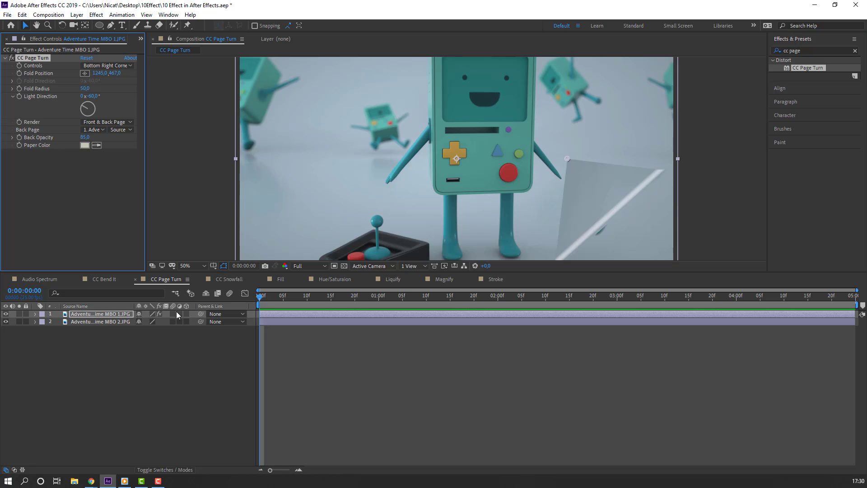
- Place the Fold Position just outside the picture's lower-right corner, at about 1699, 931, and keyframe it at 0:00:00:00
scroll(470, 180, "down", 2)
scroll(547, 186, "up", 2)
scroll(519, 159, "down", 2)
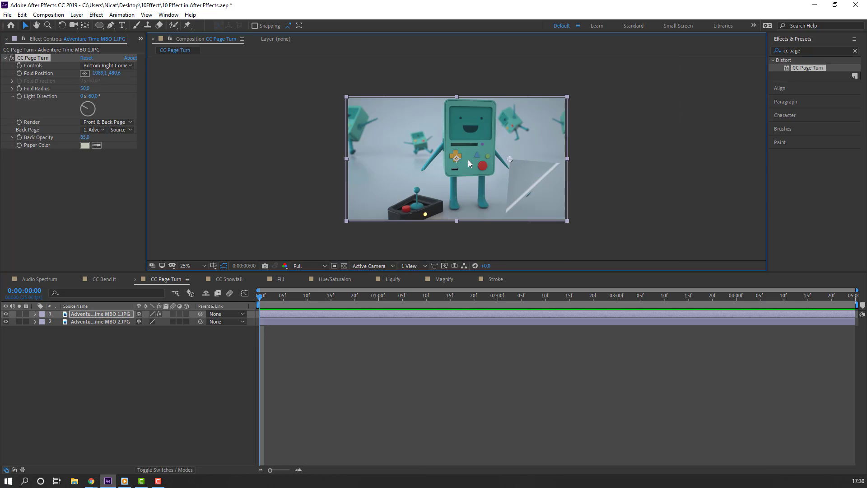
left_click_drag(468, 159, 492, 79)
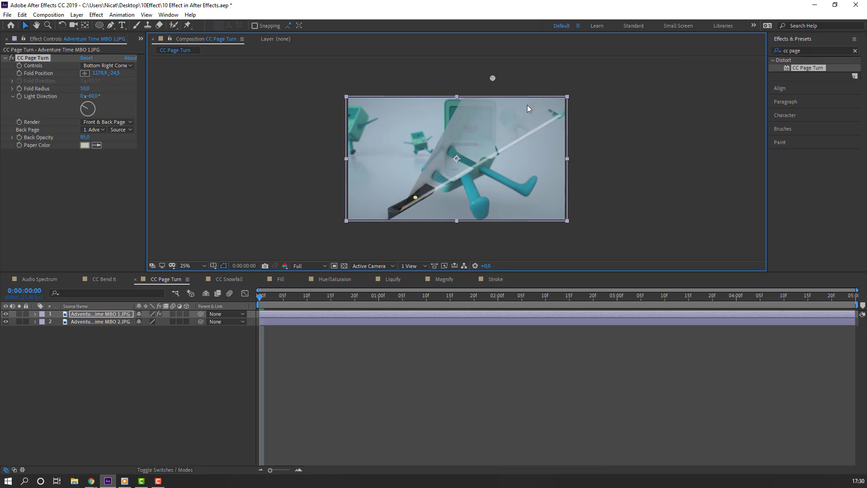
left_click_drag(528, 109, 573, 221)
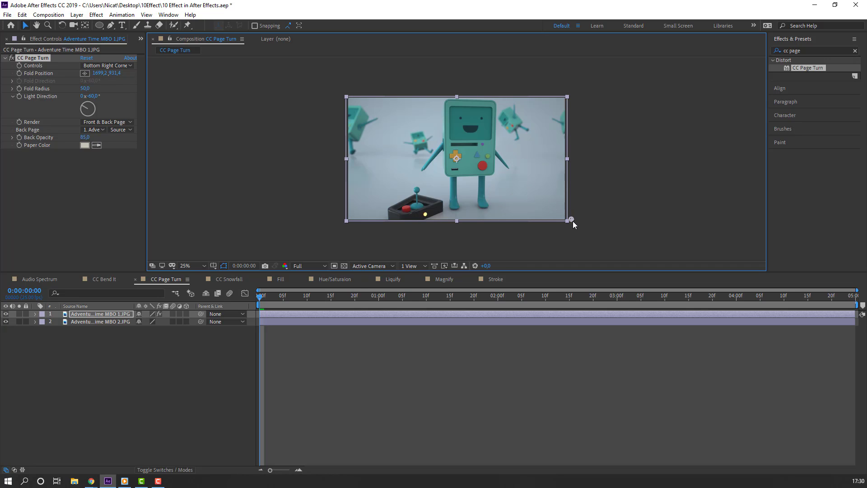
left_click(19, 73)
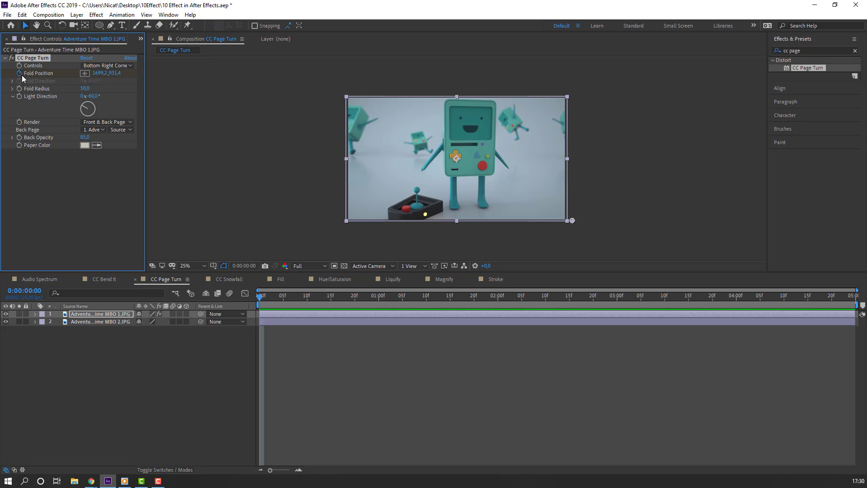
- At 0:00:01:01, move the Fold Position far beyond the picture's upper-left corner, to about -1680, -953, so the page turns completely
left_click_drag(264, 301, 454, 301)
mouse_move(378, 300)
left_mouse_down()
mouse_move(340, 300)
mouse_move(384, 299)
left_mouse_up()
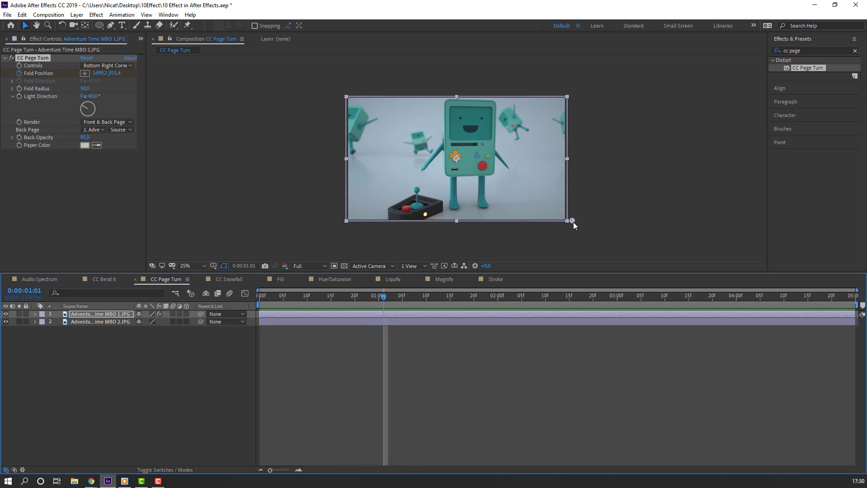
left_click_drag(573, 221, 275, 81)
key("comma")
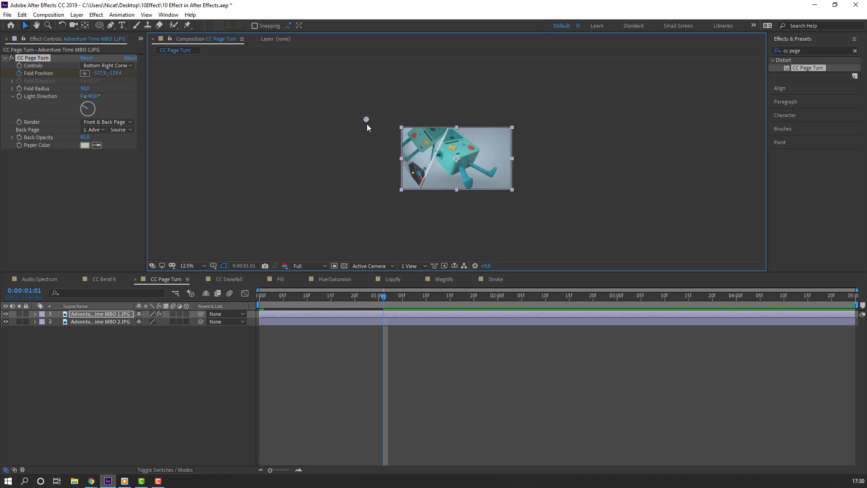
left_click_drag(367, 120, 290, 64)
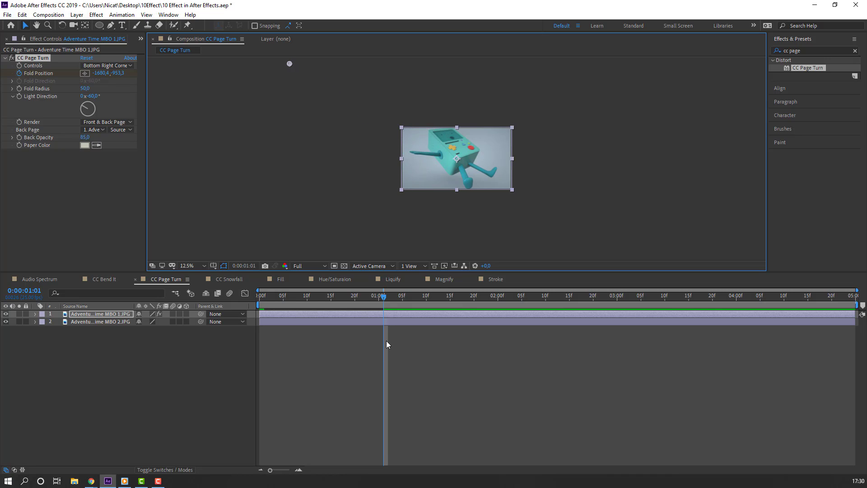
- End the work area at 0:00:01:01, fit the composition in the viewer, and preview the page turn
key("n")
key("period")
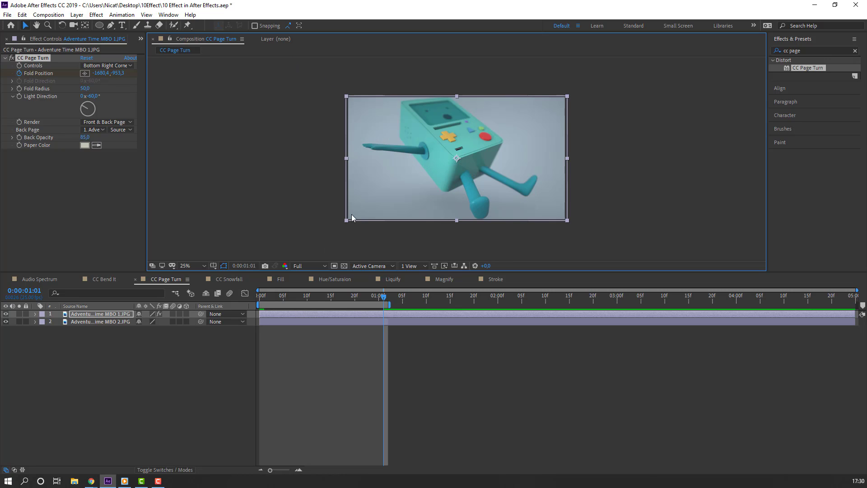
left_click(195, 264)
left_click(194, 286)
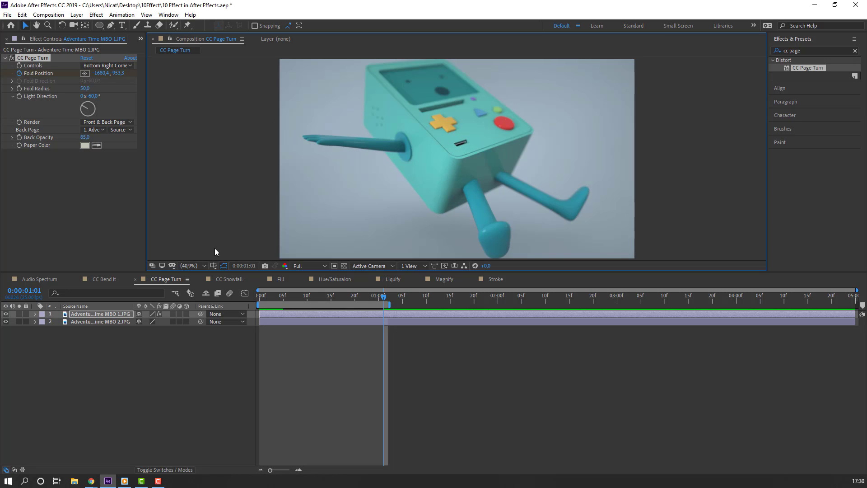
key("space")
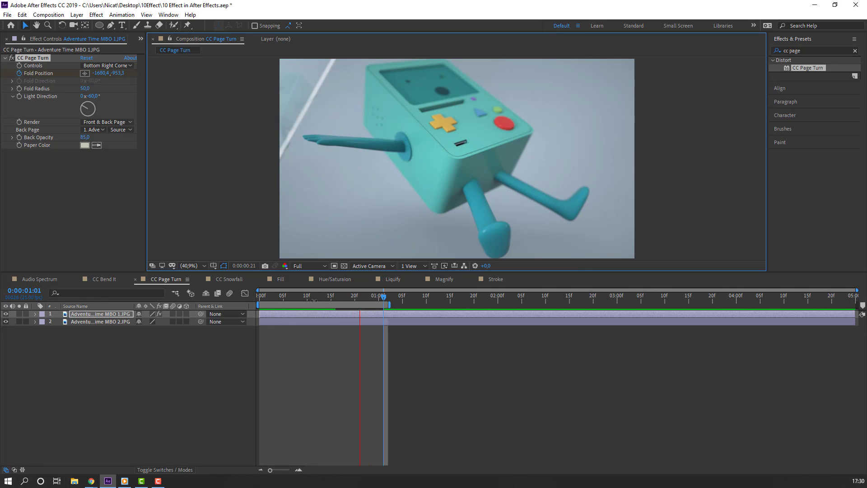
- Set CC Page Turn's Fold Radius to 226.7 and its Light Direction to -21°, judging the fold partway through the turn
left_click_drag(324, 303, 340, 303)
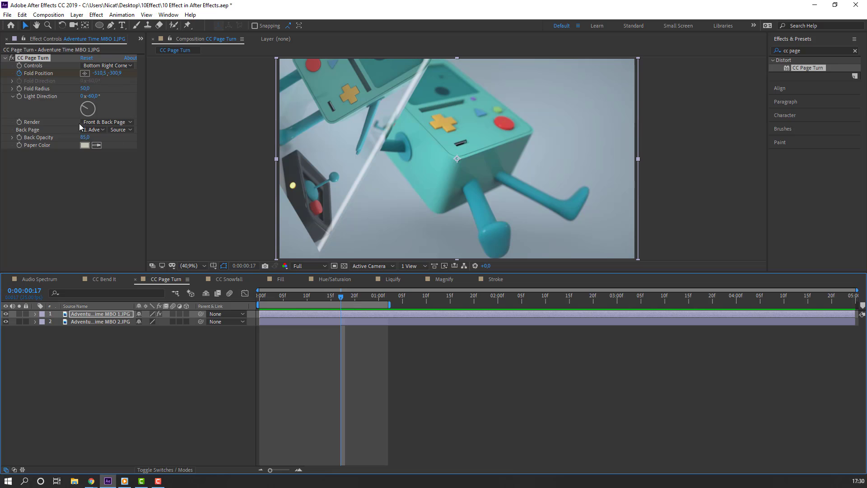
left_click_drag(84, 88, 544, 197)
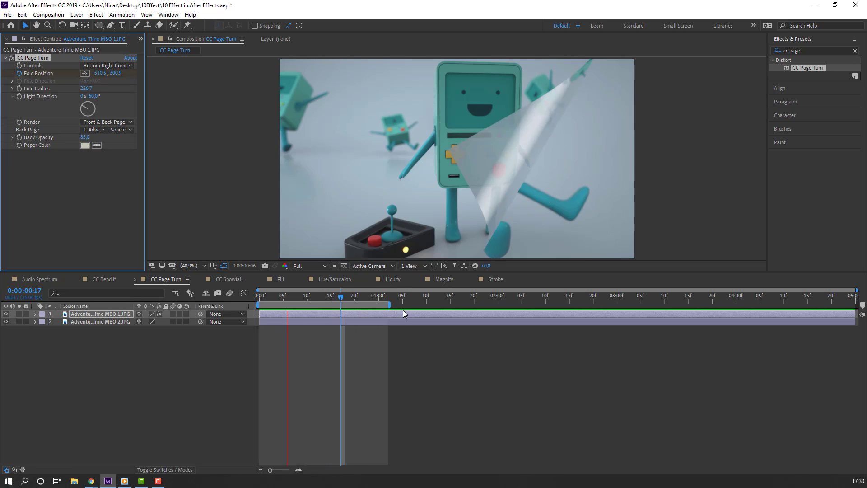
left_click(327, 298)
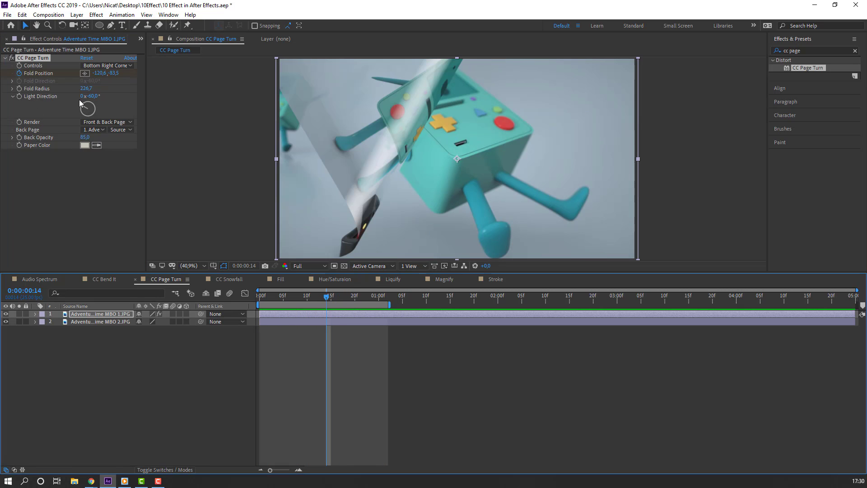
left_click_drag(80, 103, 110, 96)
- Preview the adjusted page turn, stop at 0:00:00:12, and deselect the picture layer
key("space")
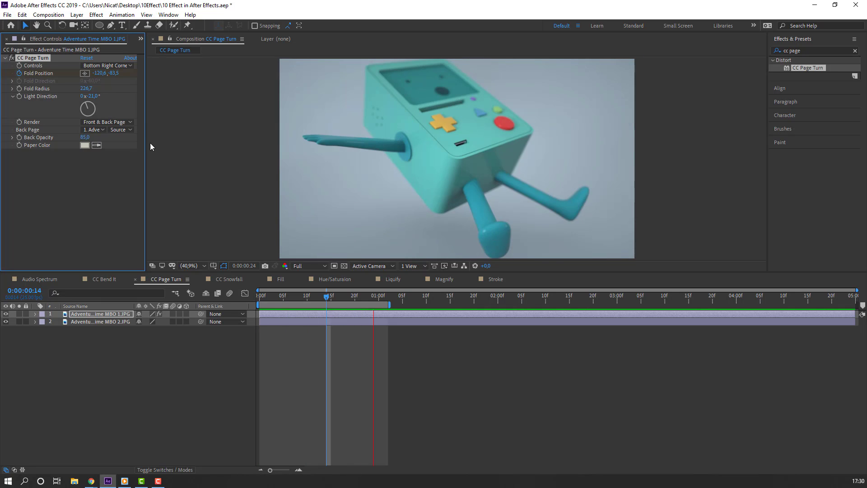
key("space")
key("space")
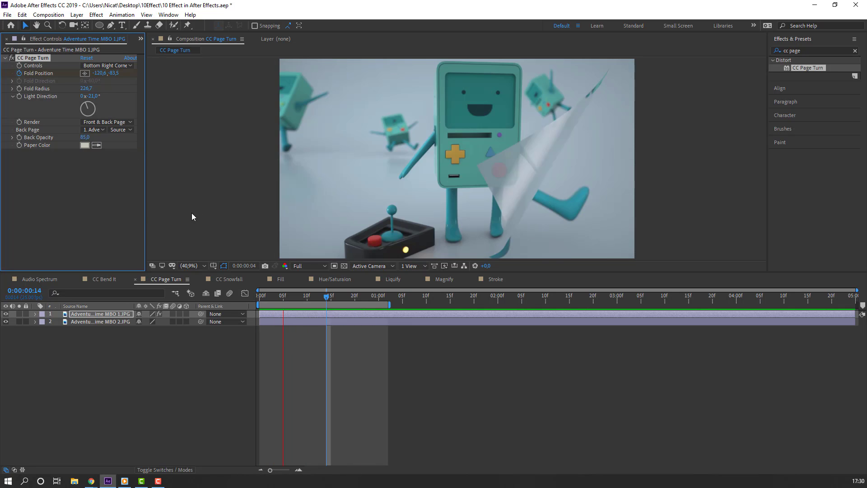
left_click(316, 297)
left_click(183, 383)
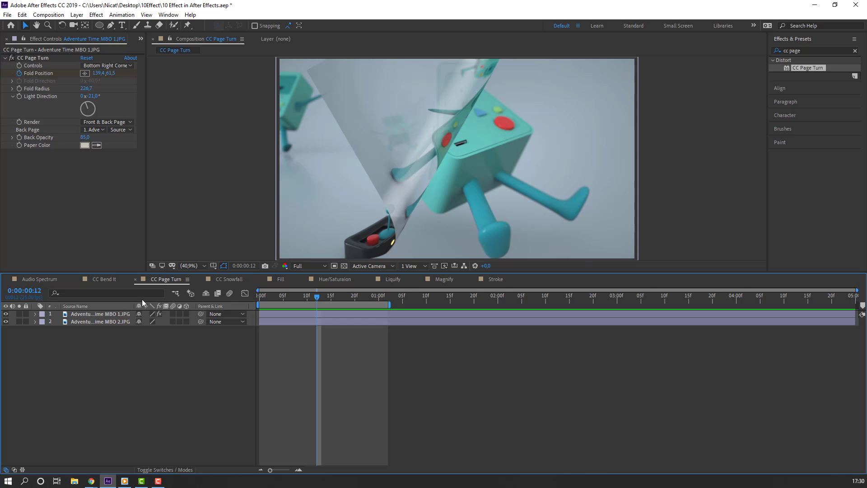
- In the CC Snowfall composition, add an adjustment layer and name it Snow
left_click(229, 278)
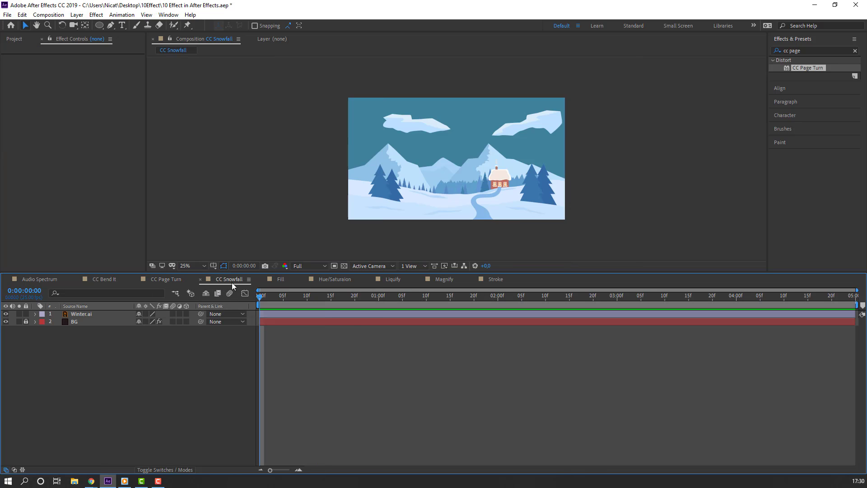
right_click(112, 379)
mouse_move(167, 374)
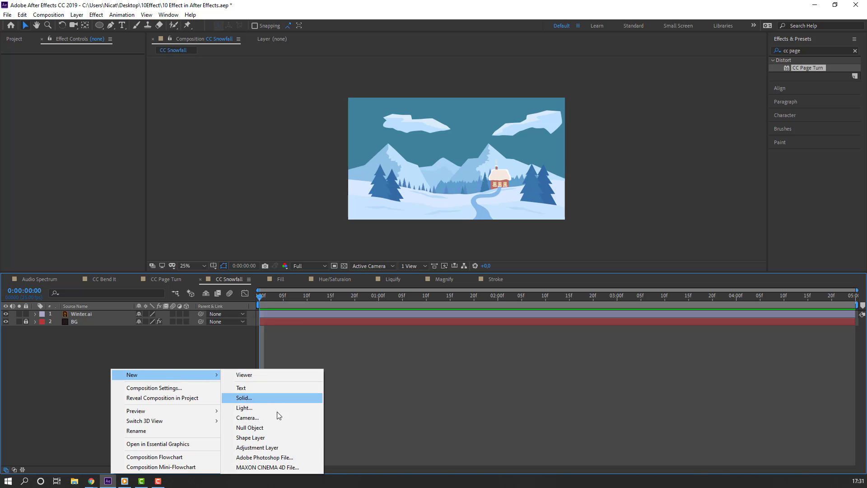
left_click(266, 447)
key("Return")
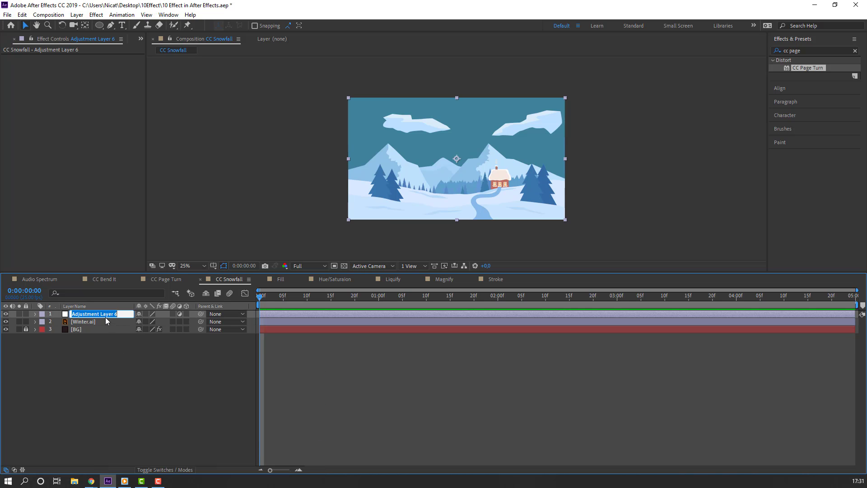
type("Snow")
key("Return")
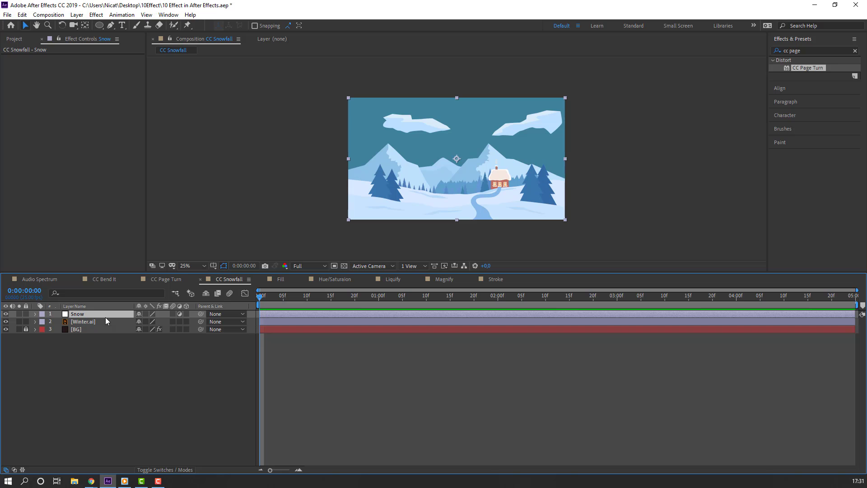
- Find the CC Snowfall effect, apply it to the Snow layer, and check the flakes up close
left_click_drag(808, 51, 765, 53)
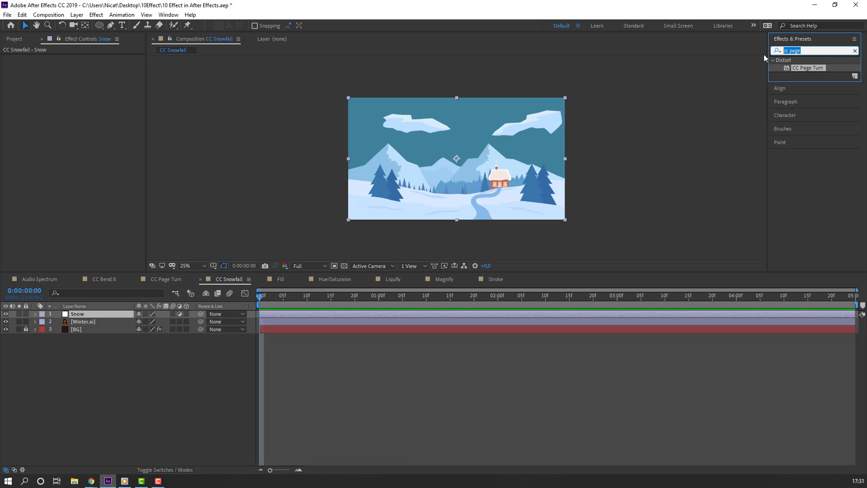
type("cc snowfall")
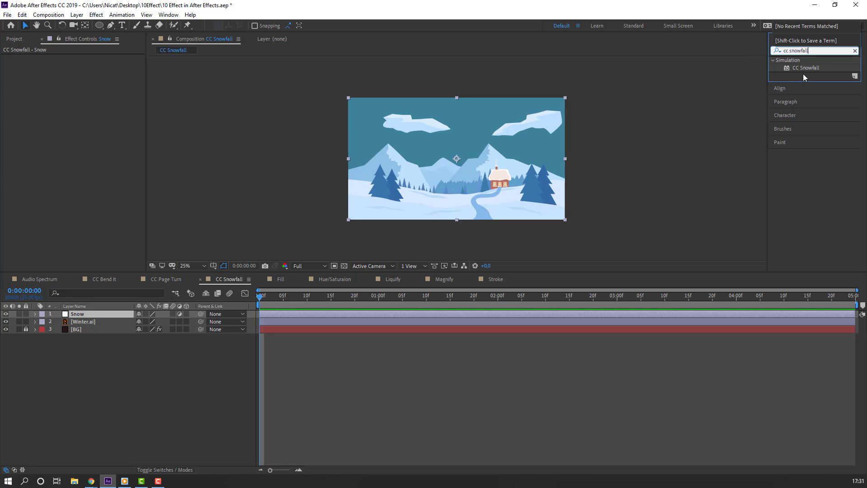
left_click_drag(803, 69, 72, 317)
scroll(408, 122, "up", 4)
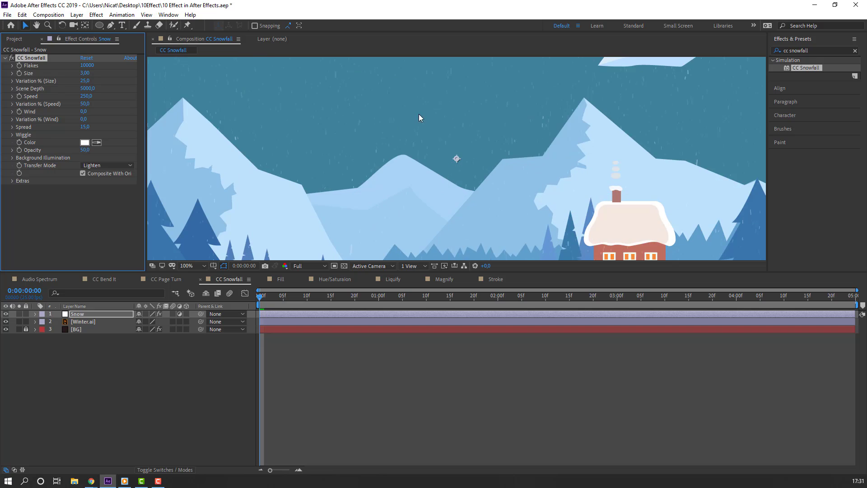
scroll(418, 114, "down", 2)
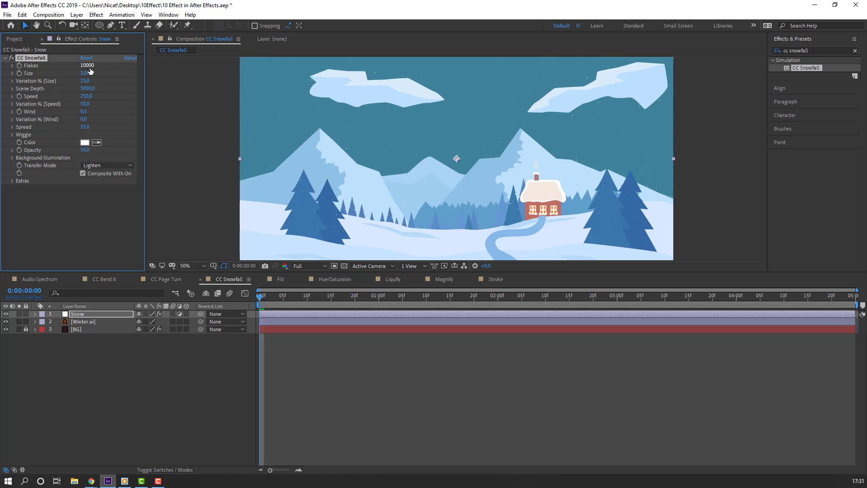
- Set CC Snowfall's Flakes to 29700 and Size to 10
left_click_drag(89, 66, 122, 63)
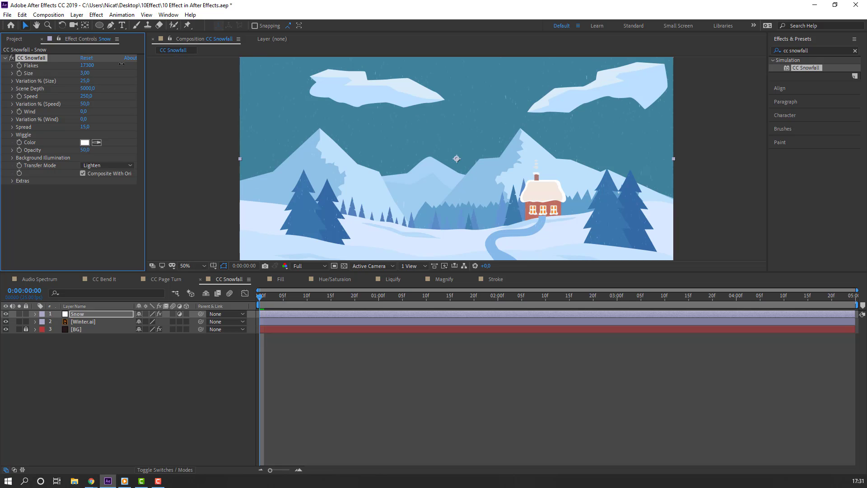
left_click(85, 74)
type("10")
key("Return")
- Preview the snowfall with the whole composition fitted in the viewer, and stop at 0:00:00:07
key("space")
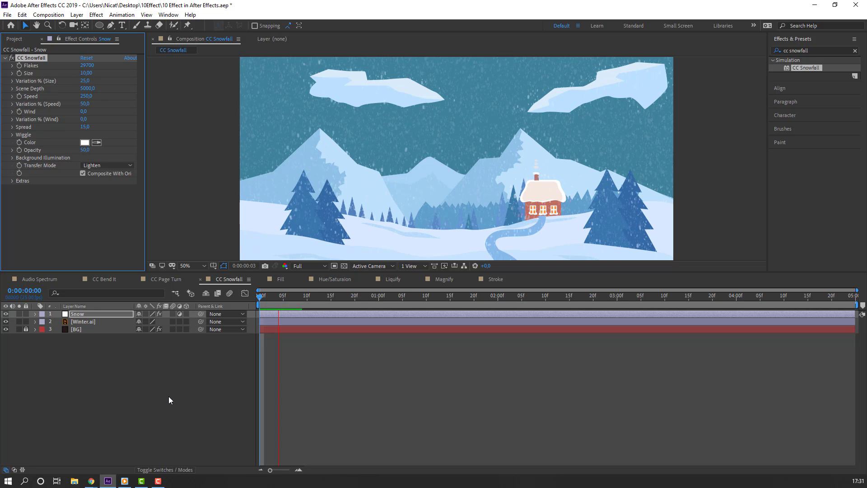
left_click(179, 314)
left_click(194, 266)
left_click(197, 281)
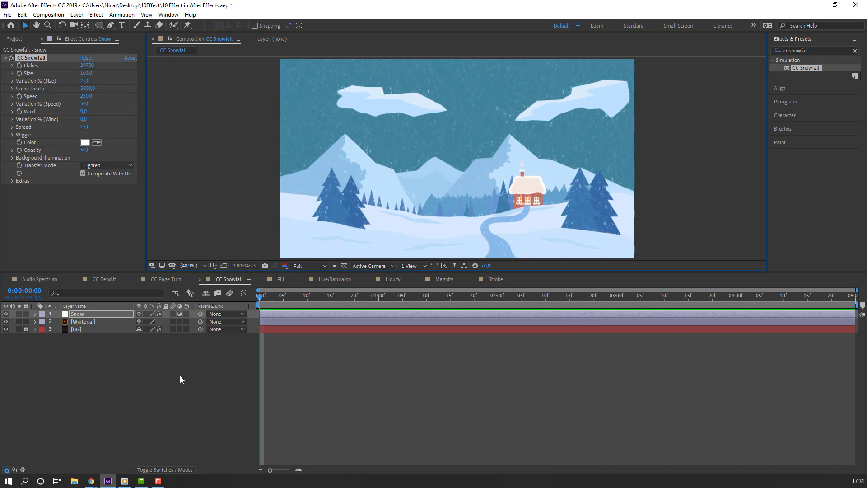
left_click_drag(365, 295, 291, 303)
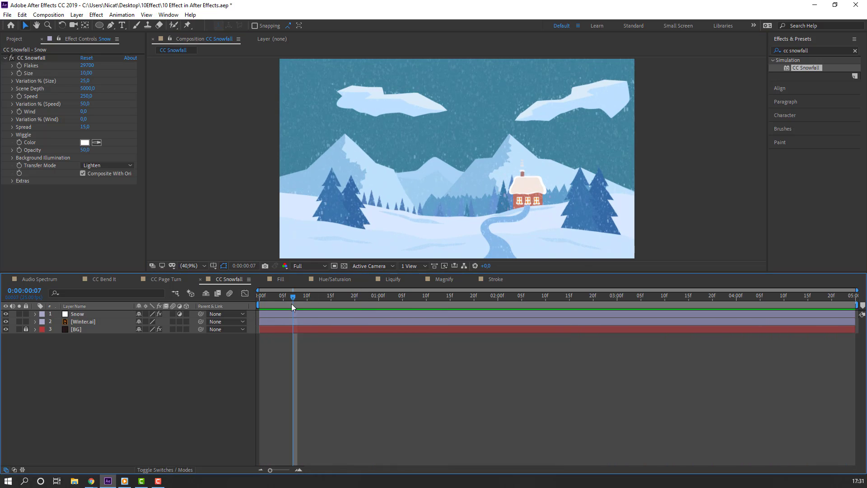
- In the Fill composition, apply the Fill effect to the Circle layer and keyframe its red Color at the first frame
left_click(281, 279)
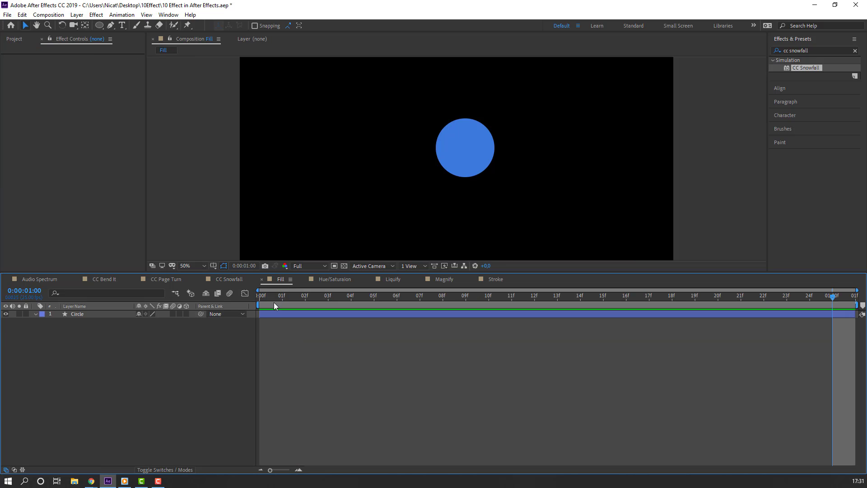
key("space")
left_click(775, 50)
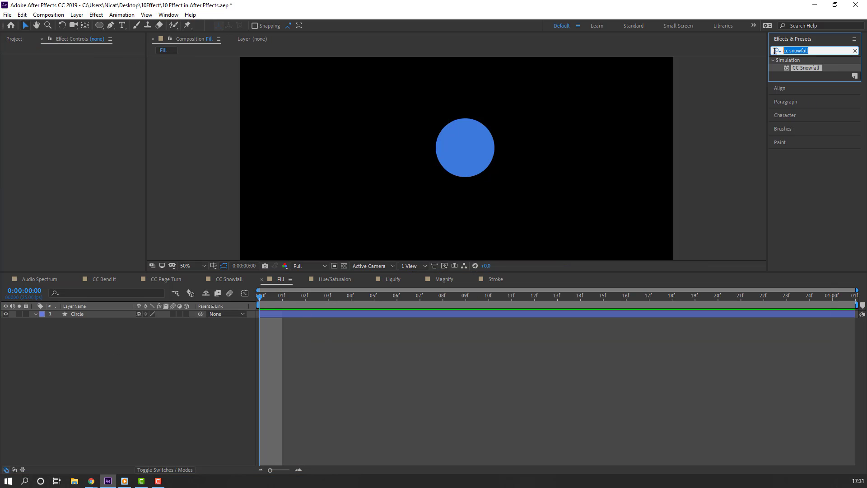
type("fill")
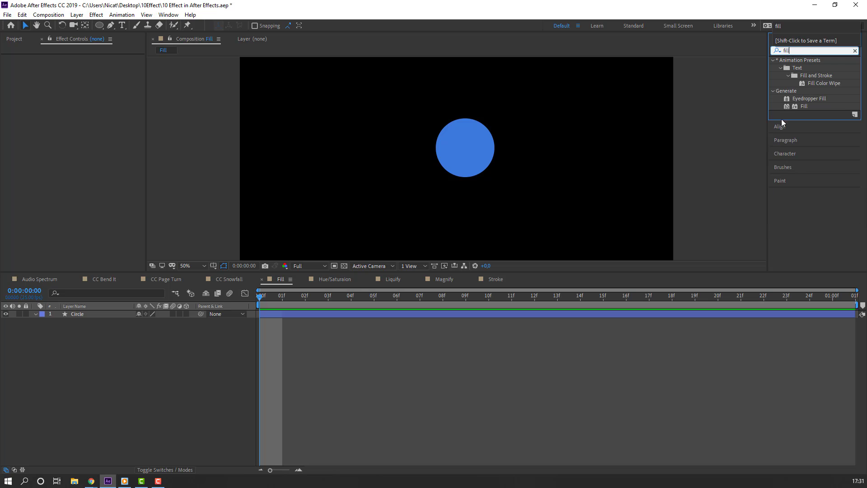
left_click_drag(798, 108, 74, 316)
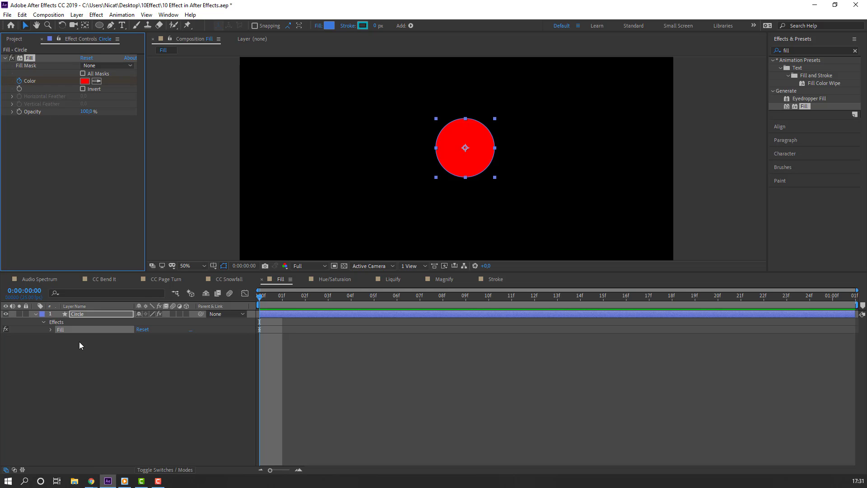
- Reveal the Circle layer's Fill Color keyframes and change the color to light blue at 0:00:00:12
key("e")
key("e")
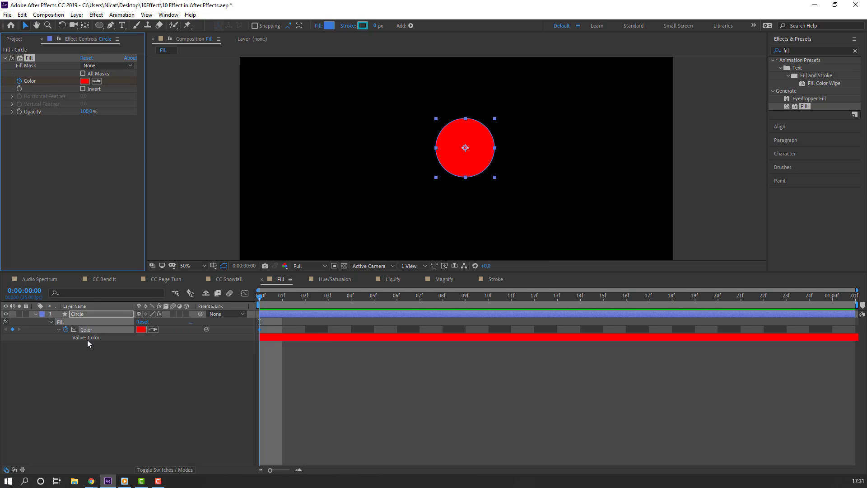
left_click_drag(277, 301, 535, 308)
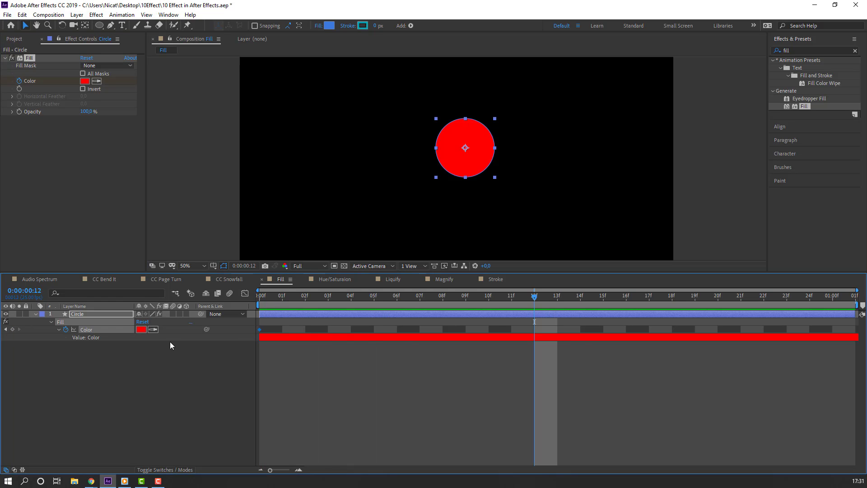
left_click(140, 331)
left_click(193, 327)
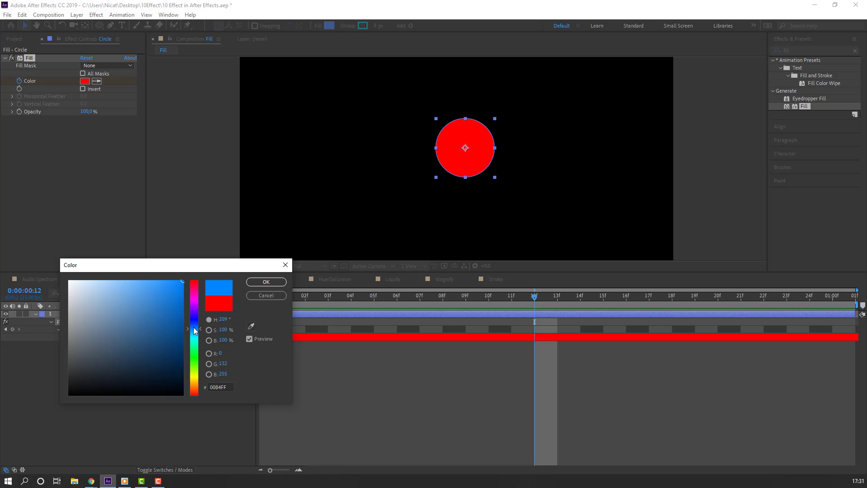
left_click(138, 293)
left_click(195, 331)
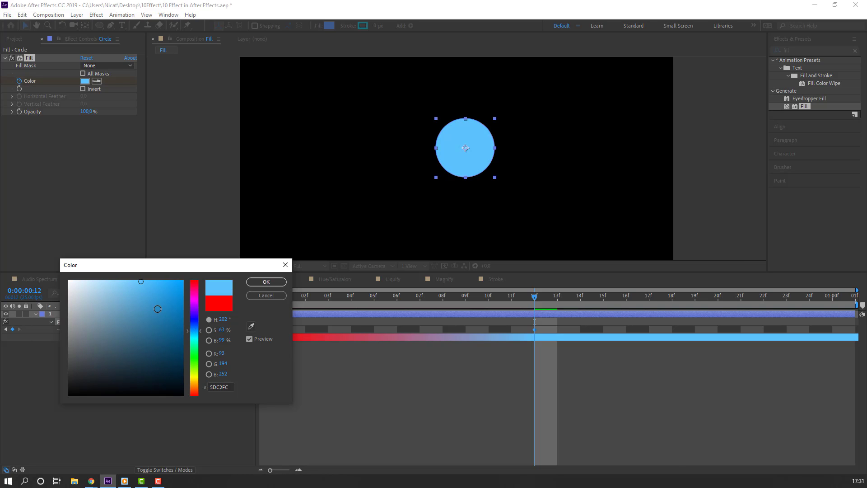
left_click(158, 288)
left_click(266, 282)
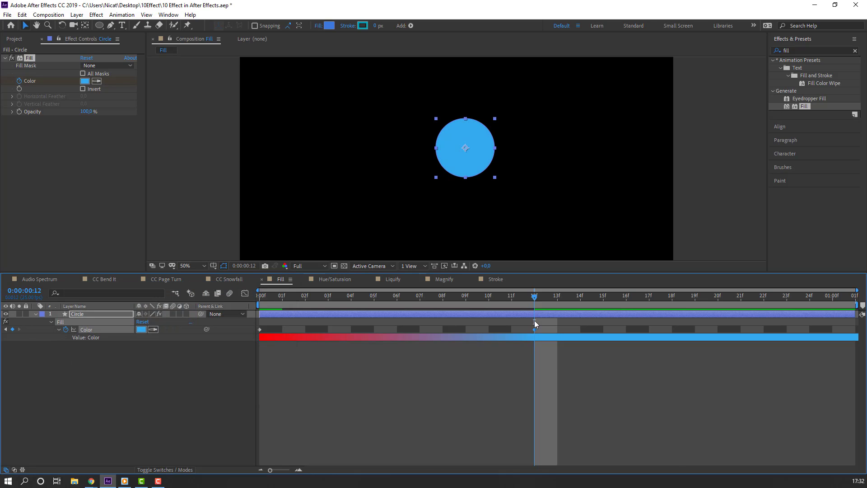
- Copy the first red Color keyframe and paste it at 0:00:01:00, then deselect the layer
key("space")
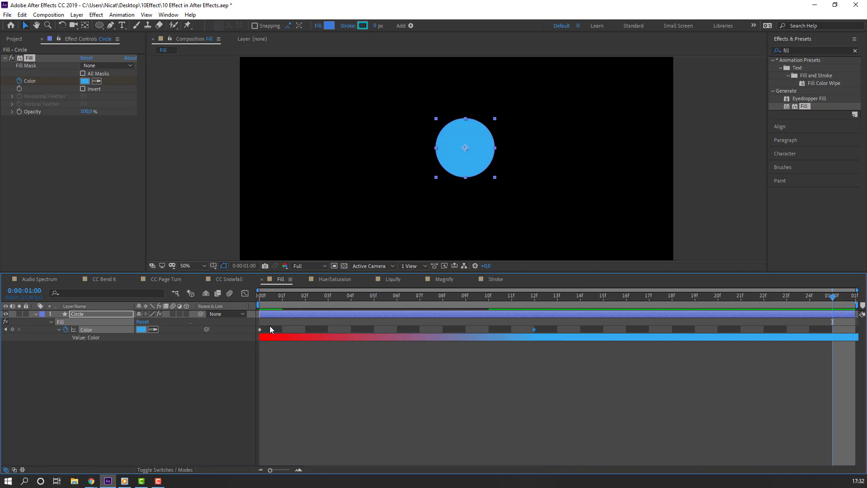
left_click_drag(270, 326, 254, 334)
key("ctrl+v")
left_click(114, 393)
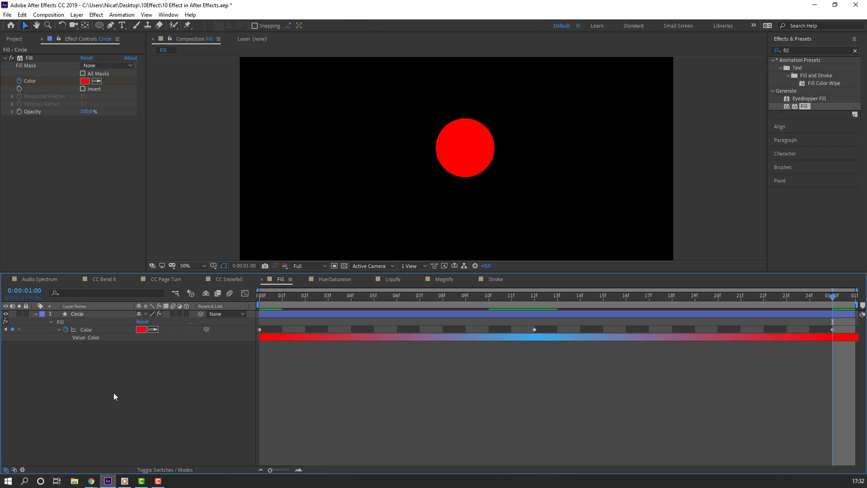
- Preview the circle's color animation, return to the first frame, and collapse the Circle layer's properties
key("space")
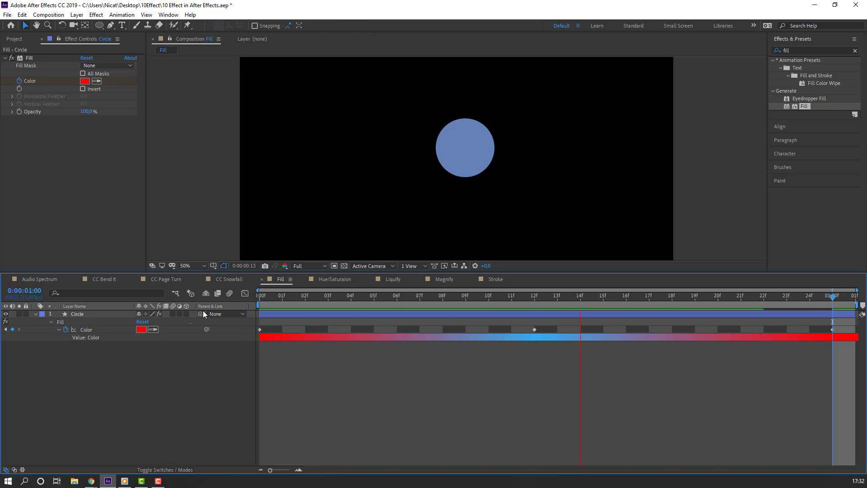
scroll(389, 109, "down", 4)
scroll(329, 162, "up", 4)
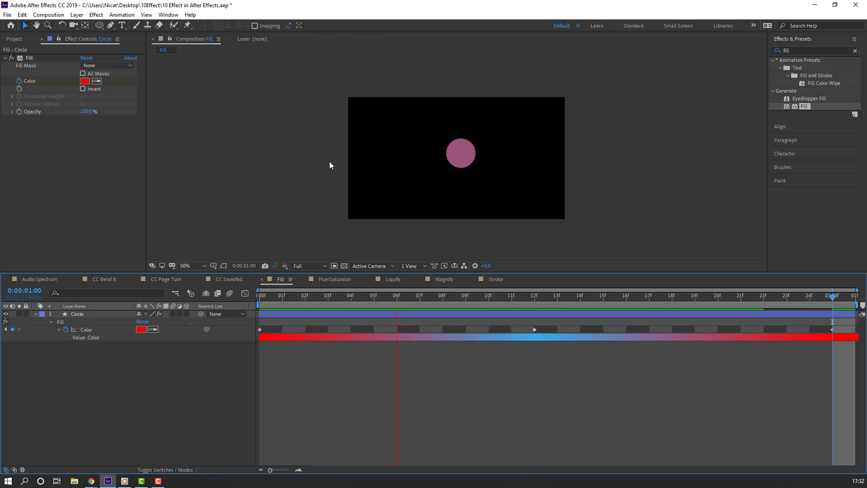
left_click(255, 300)
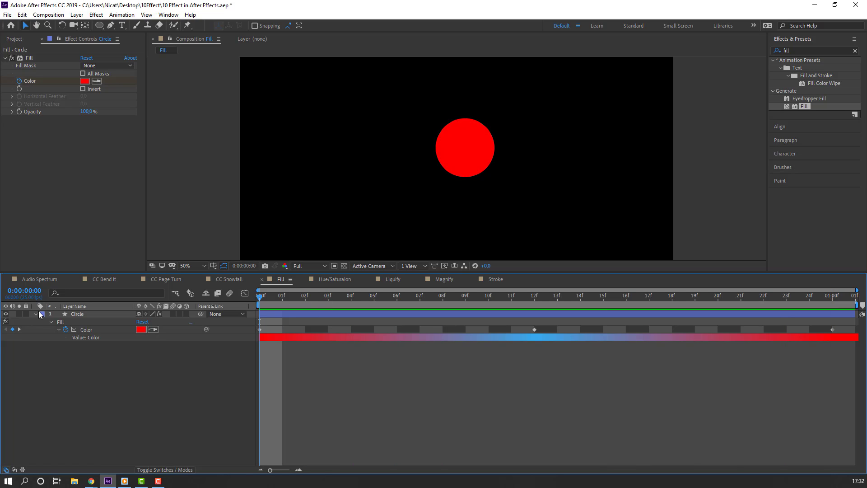
left_click(39, 311)
left_click(35, 313)
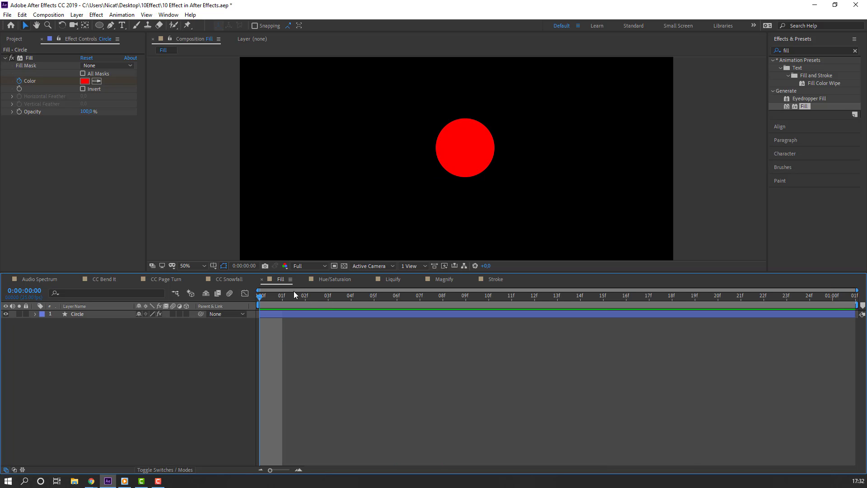
- In the Hue/Saturaion composition, find the Hue/Saturation effect and apply it to the 01.mov layer
left_click(330, 280)
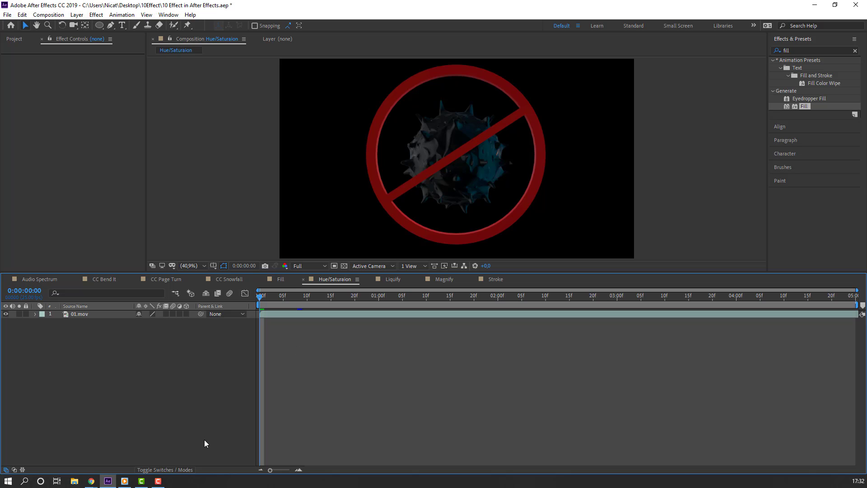
left_click(821, 51)
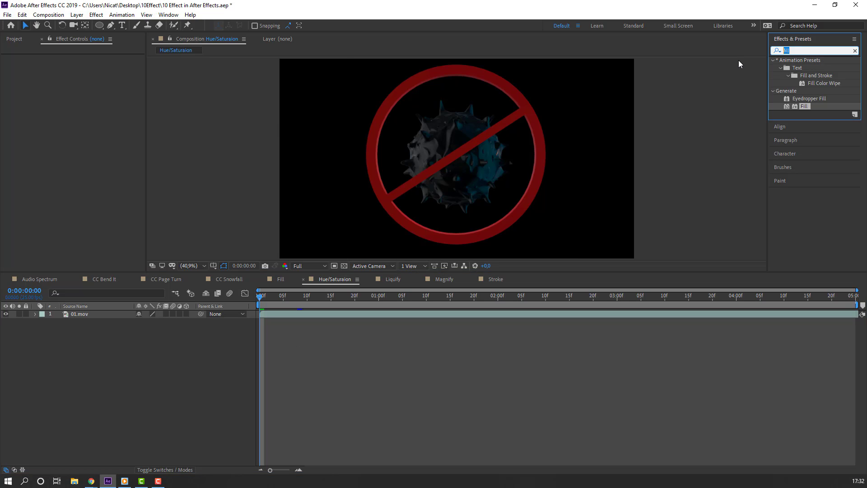
type("hue")
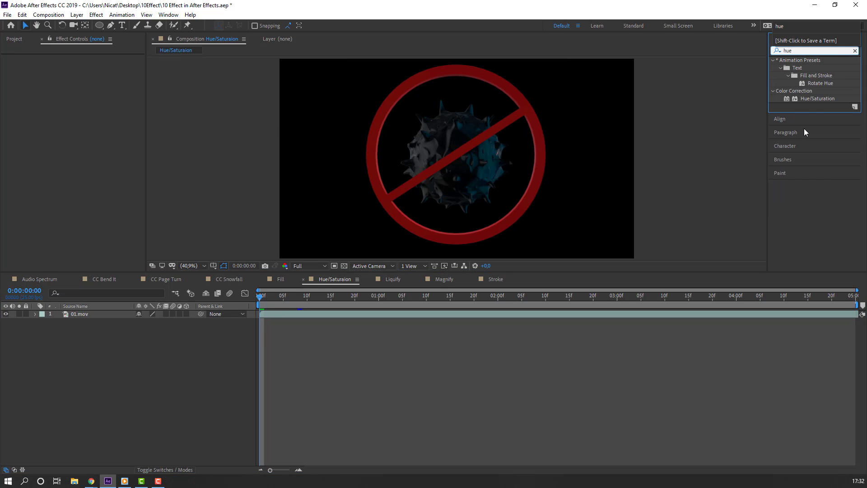
left_click_drag(812, 99, 79, 317)
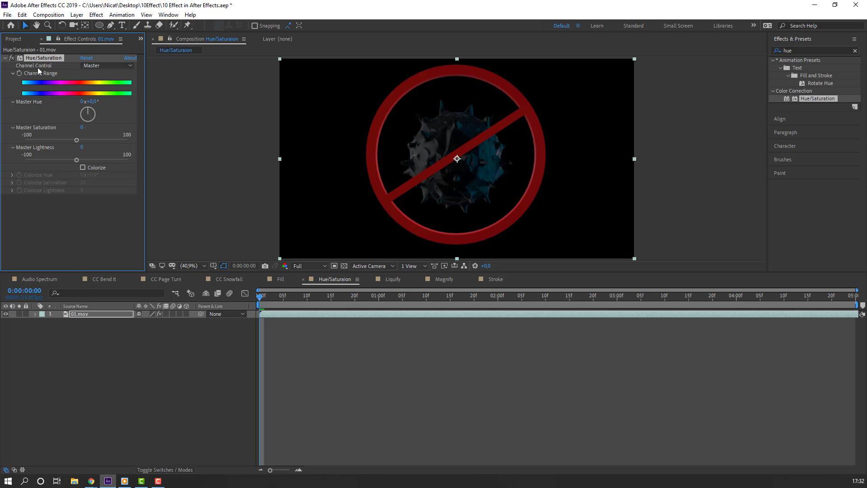
- Set Hue/Saturation's Channel Control to Reds and Red Hue to 1x+74°, and preview the recolored sign
left_click(91, 66)
left_click(109, 82)
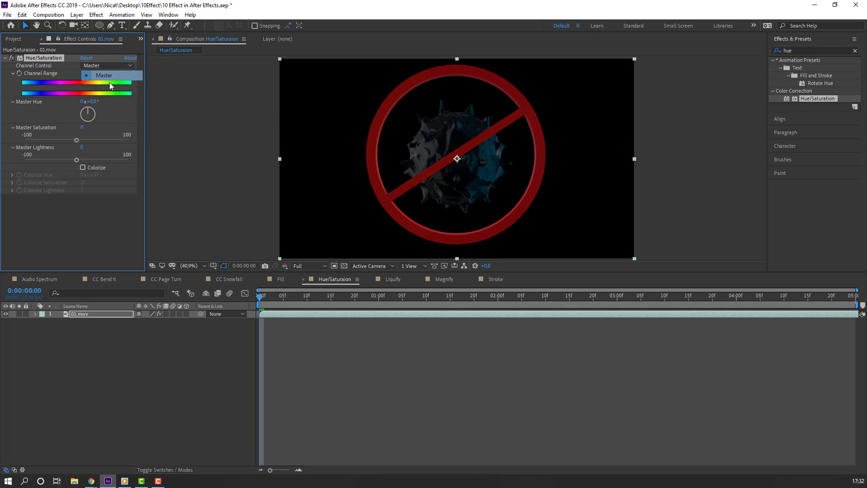
left_click(107, 83)
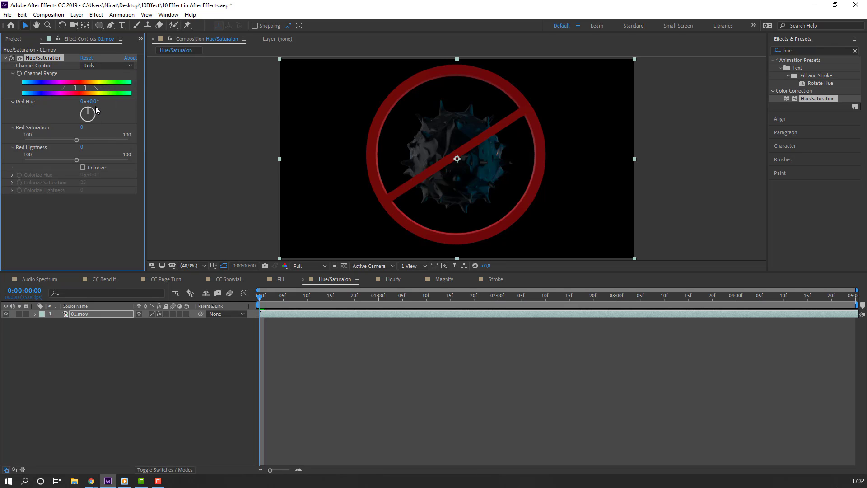
left_click_drag(90, 101, 296, 112)
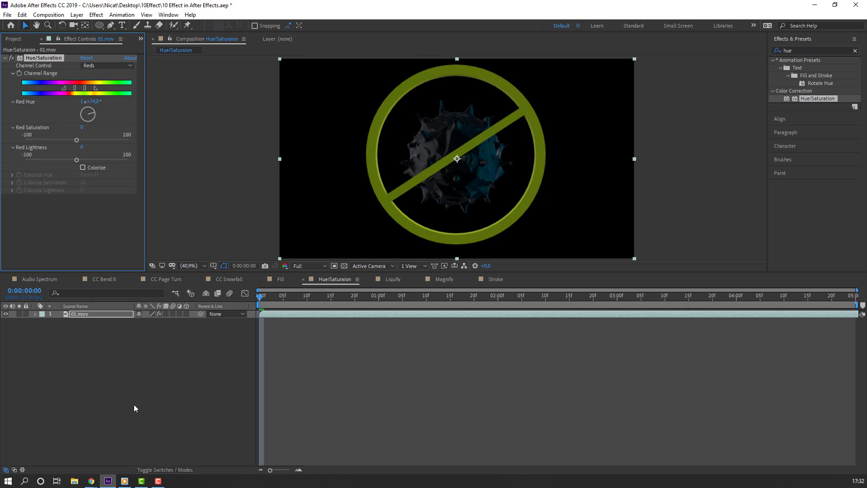
left_click(130, 385)
key("space")
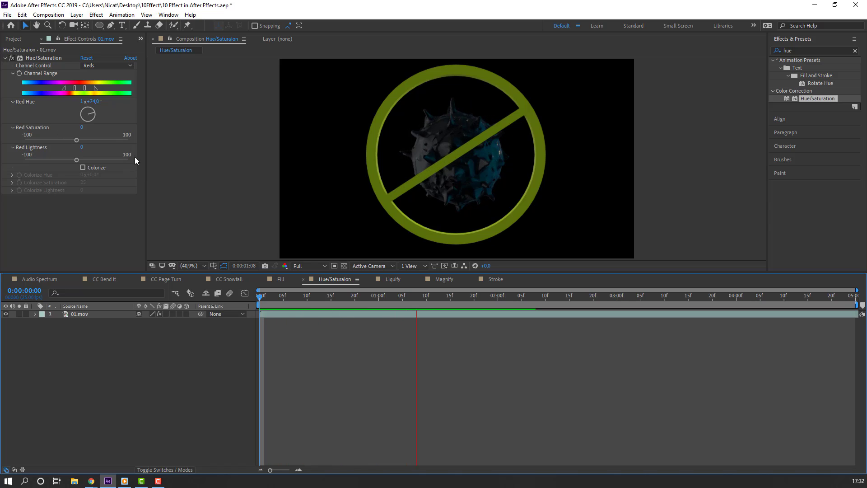
- Set Red Saturation to -7 and Red Lightness to 33, and colorize the layer with Hue 0x+114°, Saturation 100 and Lightness -8
key("space")
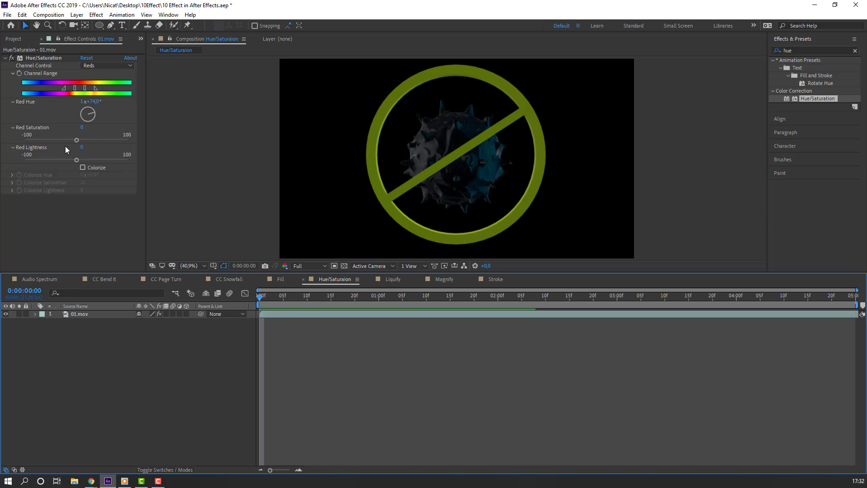
left_click_drag(77, 160, 96, 140)
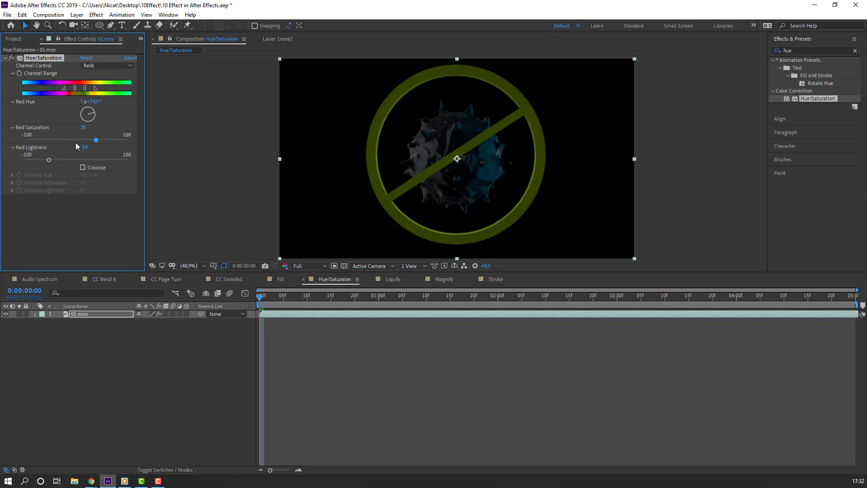
left_click_drag(53, 159, 93, 156)
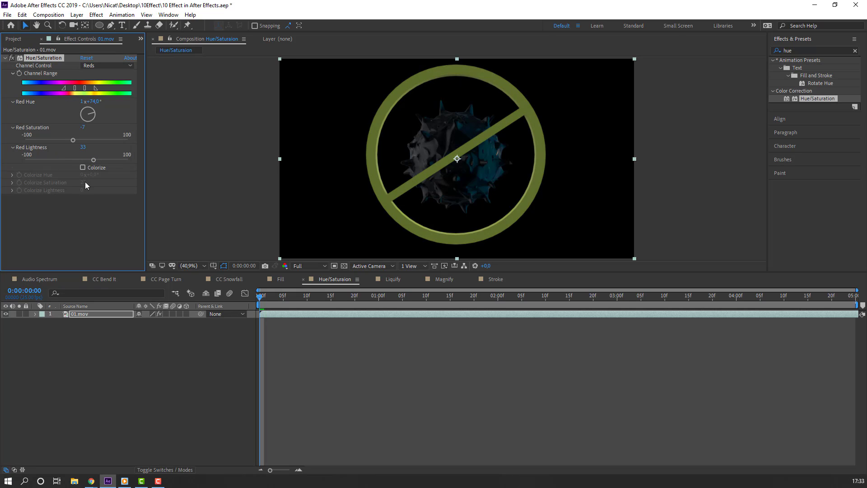
left_click(83, 167)
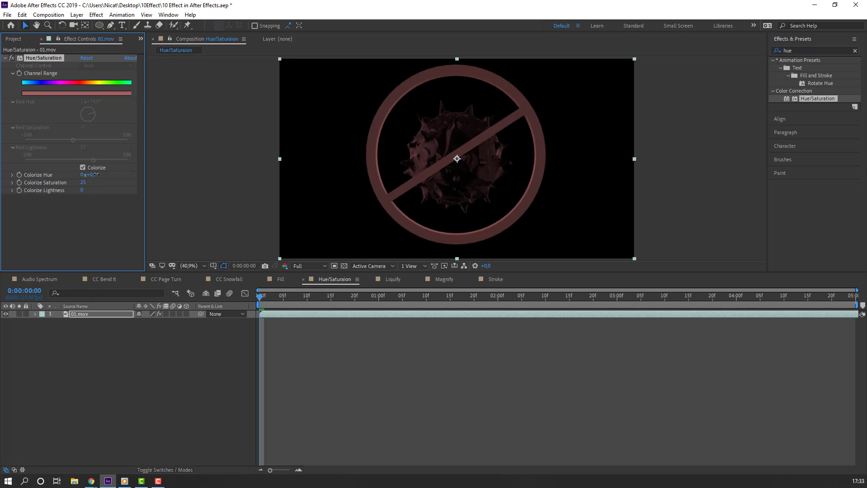
left_click_drag(97, 174, 74, 190)
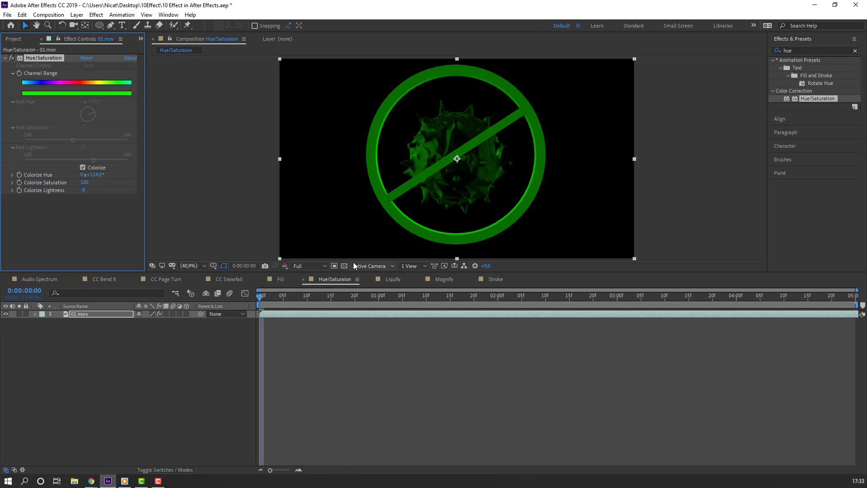
- In the Liquify composition, find the Liquify effect, apply it to the dayday.jpg layer, and keep only the Liquify 2 instance
left_click(393, 280)
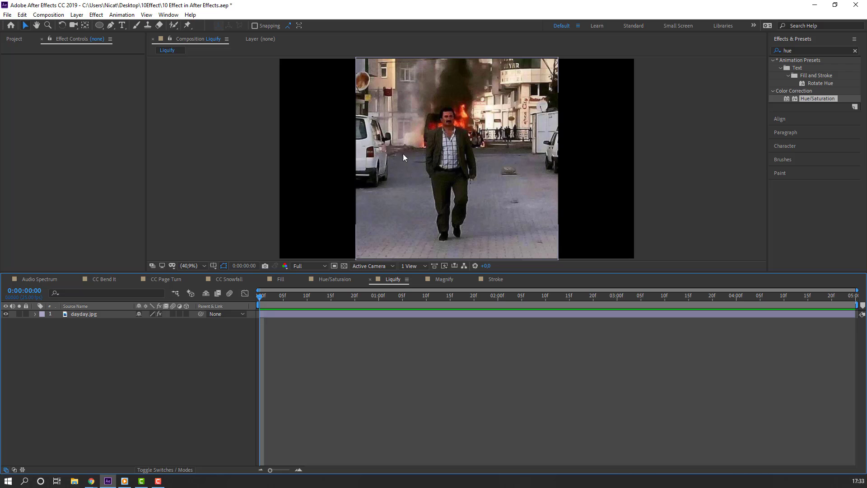
left_click(805, 51)
type("liqu")
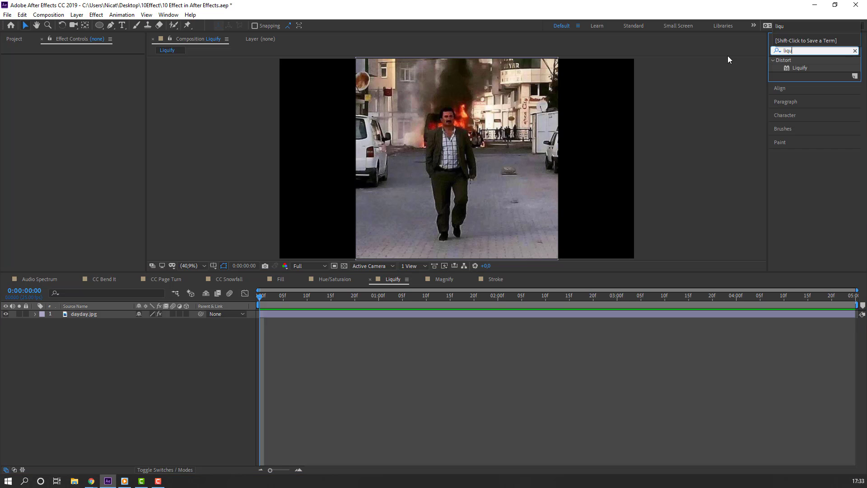
mouse_move(807, 69)
left_mouse_down()
mouse_move(726, 132)
mouse_move(98, 336)
mouse_move(81, 316)
left_mouse_up()
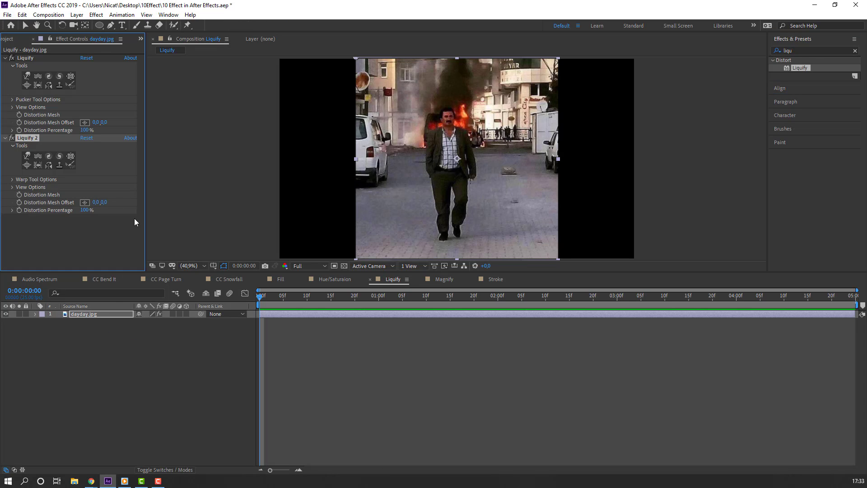
left_click(33, 58)
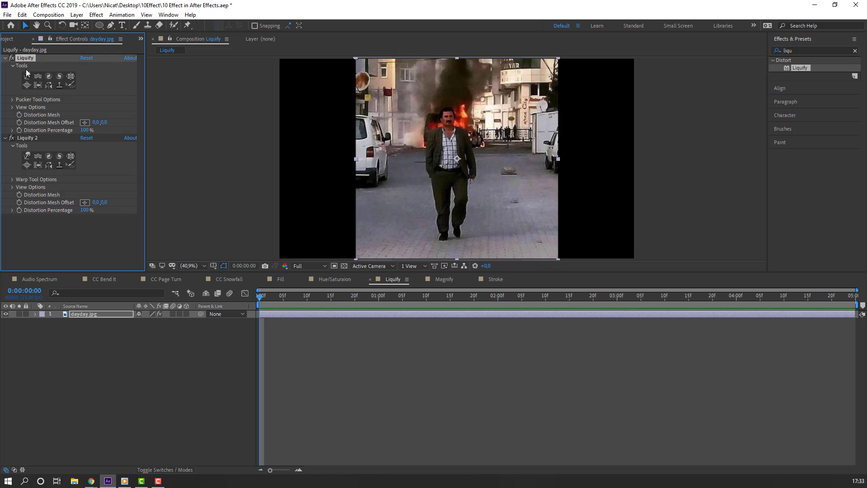
key("Delete")
- Try shrinking the walking man's head with Liquify's Pucker tool and inspect the distortion at different magnifications
scroll(415, 217, "up", 3)
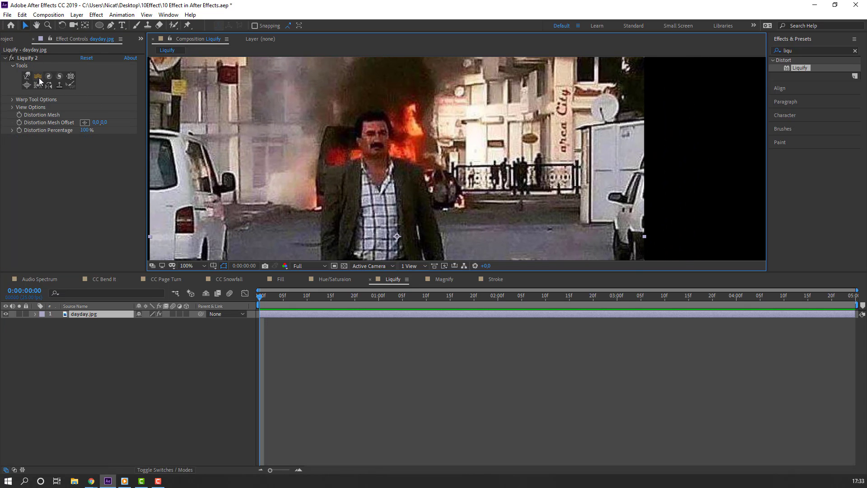
left_click(71, 77)
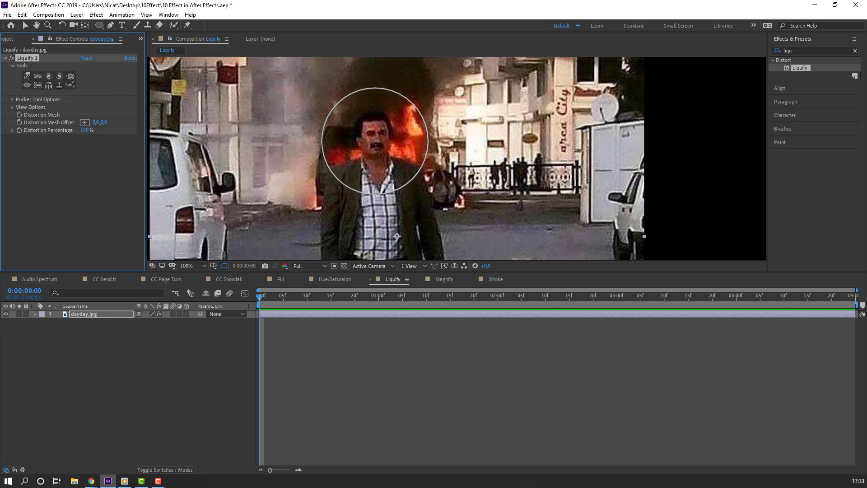
mouse_move(375, 141)
left_mouse_down()
mouse_move(366, 124)
mouse_move(367, 135)
left_mouse_up()
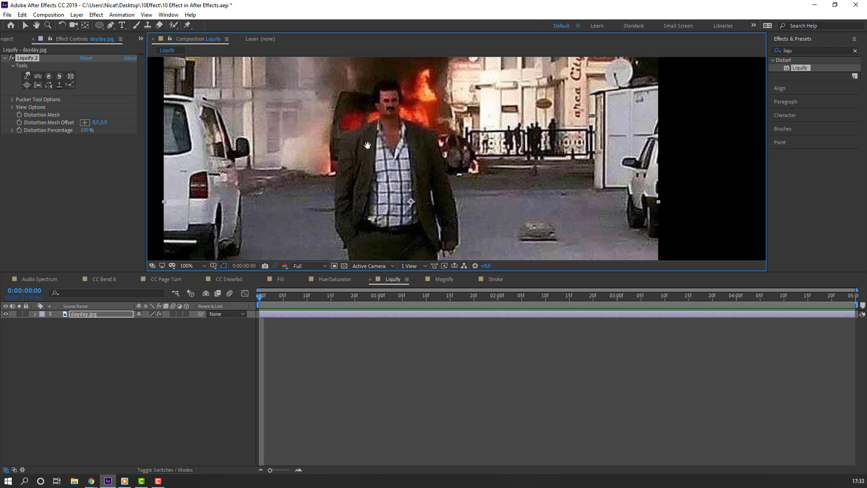
key("h")
key("comma")
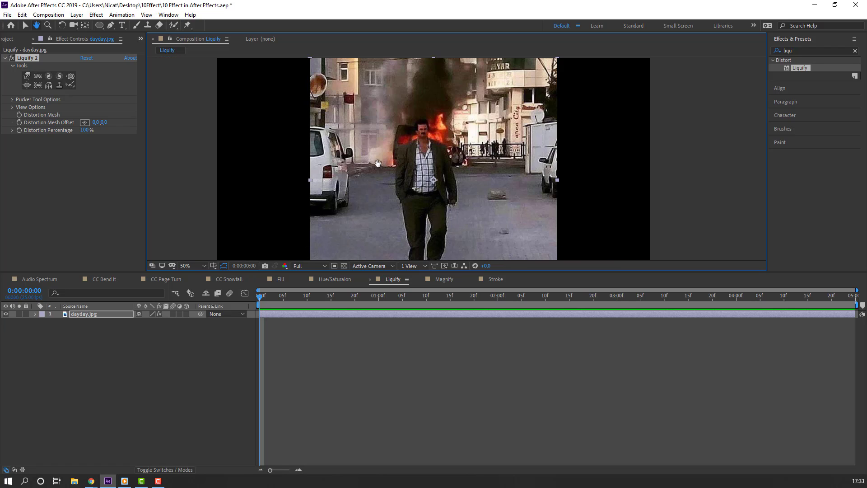
left_click_drag(449, 176, 440, 139)
key("period")
left_click_drag(312, 152, 338, 153)
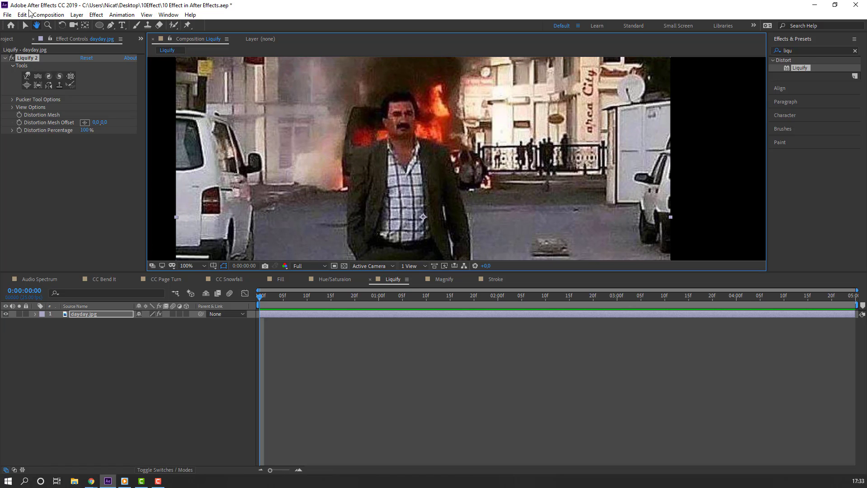
- Enlarge the walking man's face with Liquify's Bloat tool and inspect the distortion up close and from farther away
left_click(26, 85)
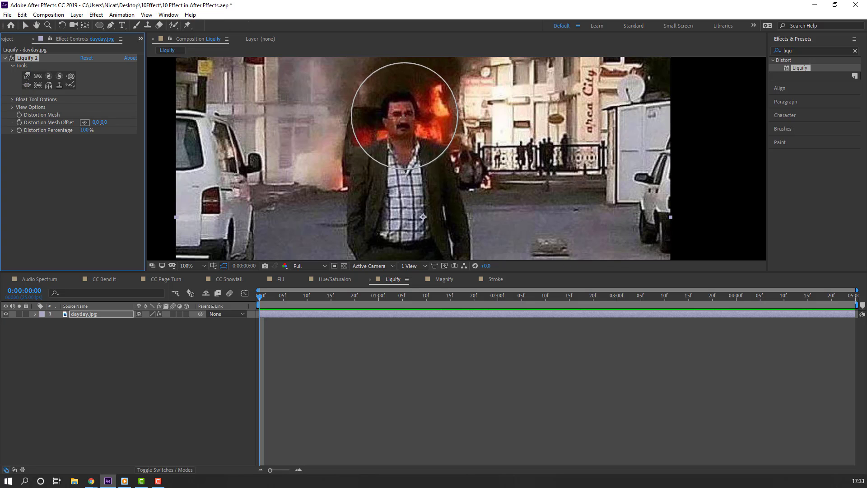
left_click_drag(403, 119, 402, 116)
scroll(460, 194, "down", 1)
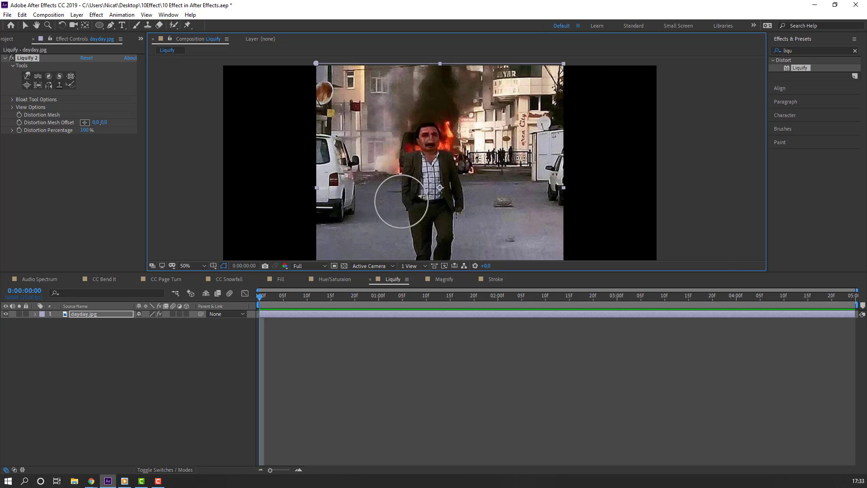
scroll(396, 193, "up", 3)
scroll(461, 152, "down", 2)
scroll(452, 153, "down", 2)
scroll(389, 155, "up", 2)
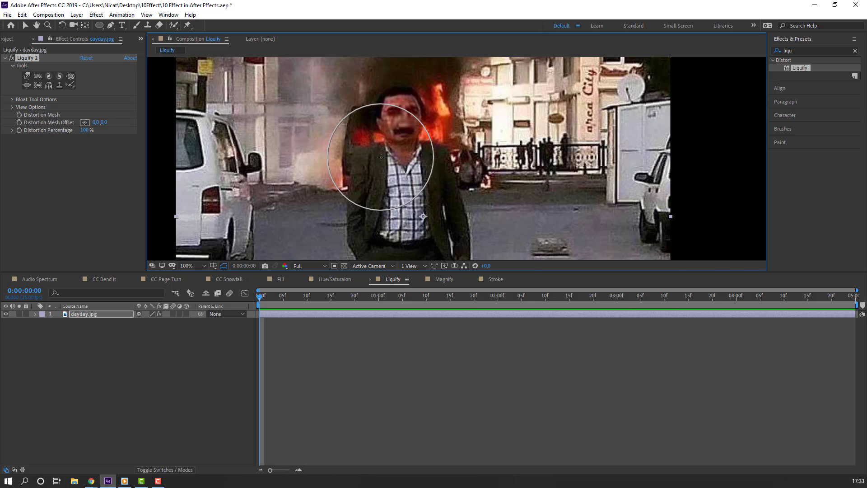
scroll(383, 155, "down", 2)
scroll(388, 156, "up", 2)
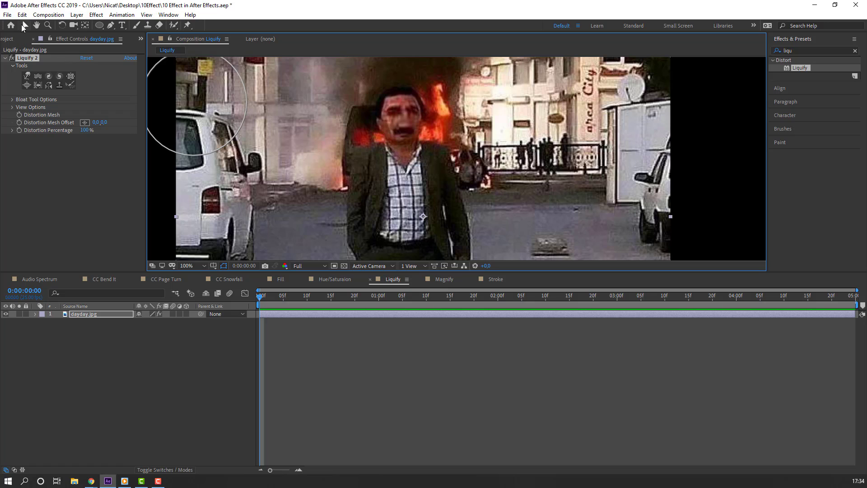
left_click(22, 24)
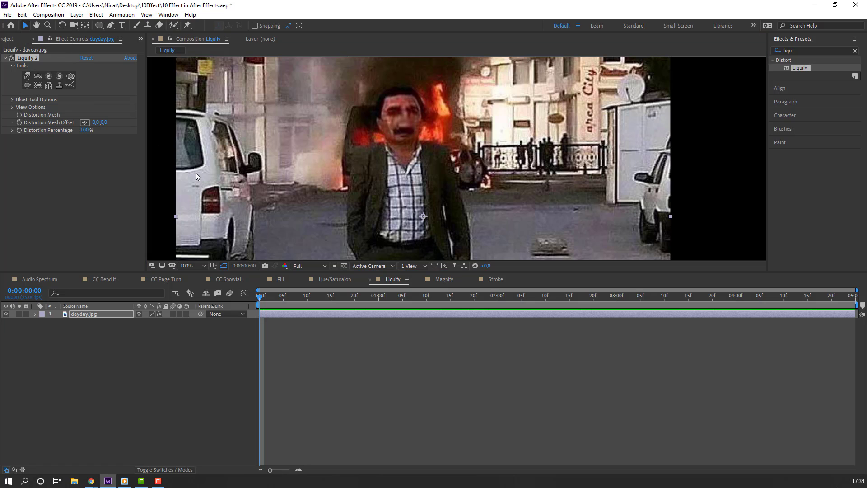
- Twist the object on the road, the man's head and the white van with Liquify's Twirl tool
left_click(50, 83)
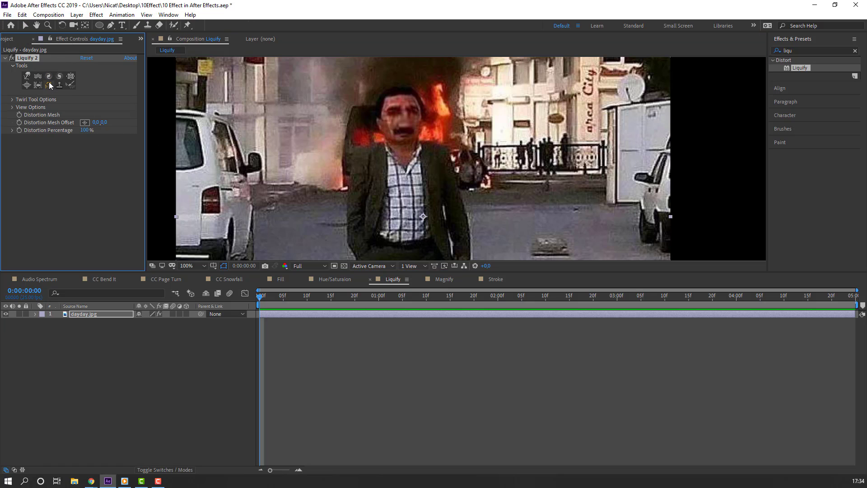
left_click(26, 25)
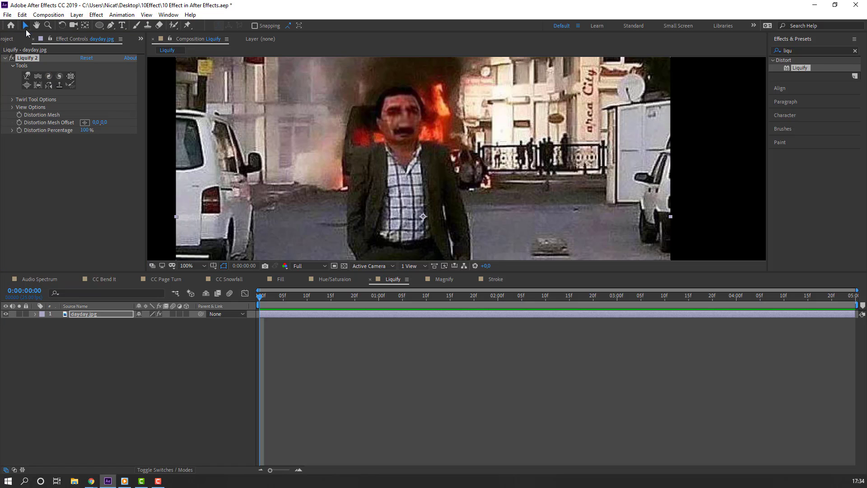
left_click(48, 77)
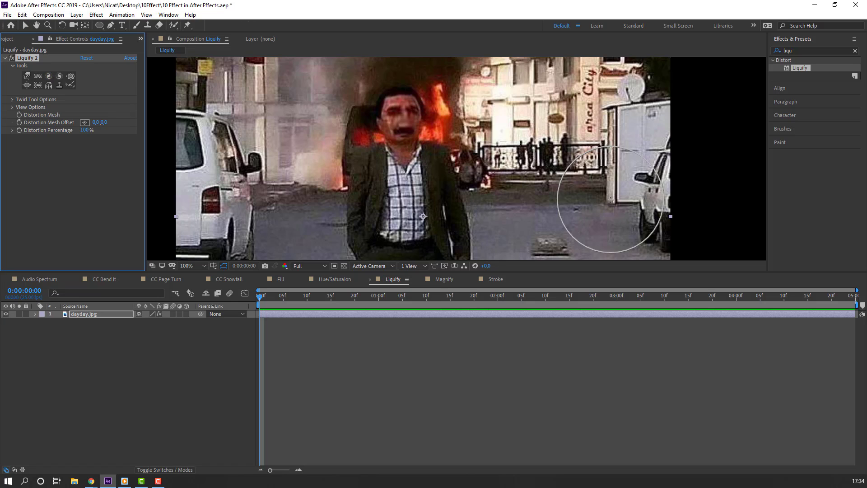
key("h")
left_click_drag(628, 202, 460, 202)
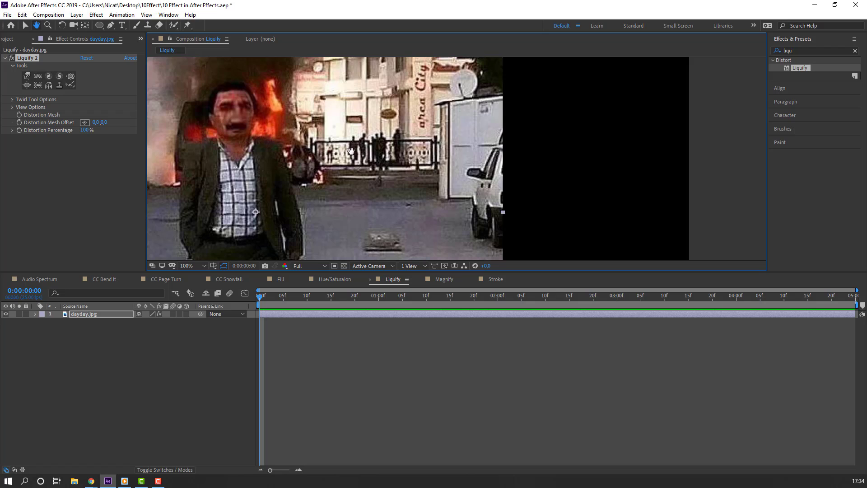
scroll(351, 150, "down", 2)
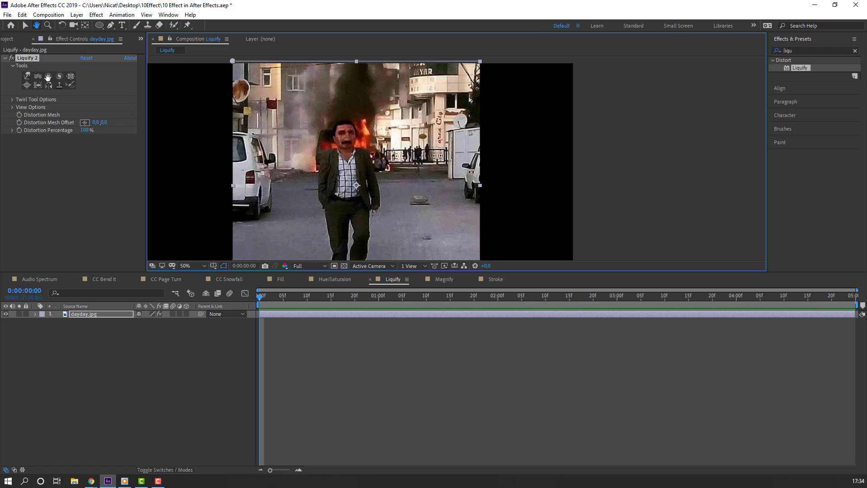
left_click(26, 26)
left_click(49, 78)
mouse_move(421, 195)
left_mouse_down()
mouse_move(378, 155)
mouse_move(333, 135)
mouse_move(344, 132)
left_mouse_up()
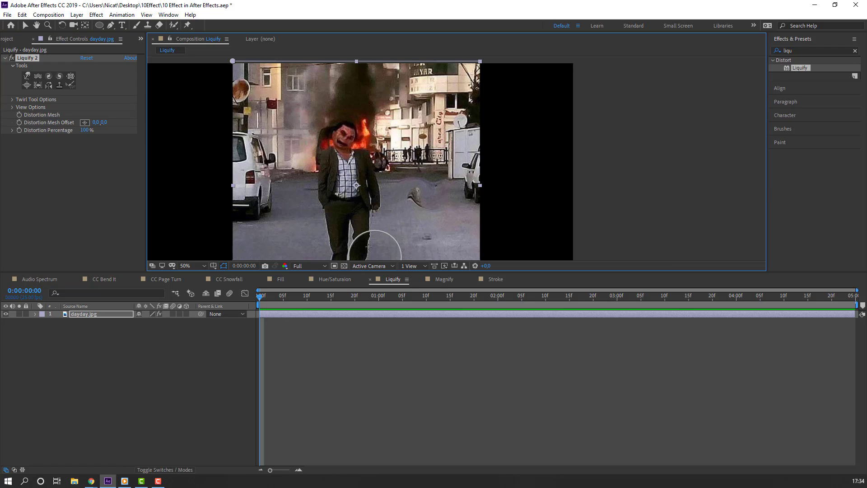
left_click_drag(250, 177, 251, 177)
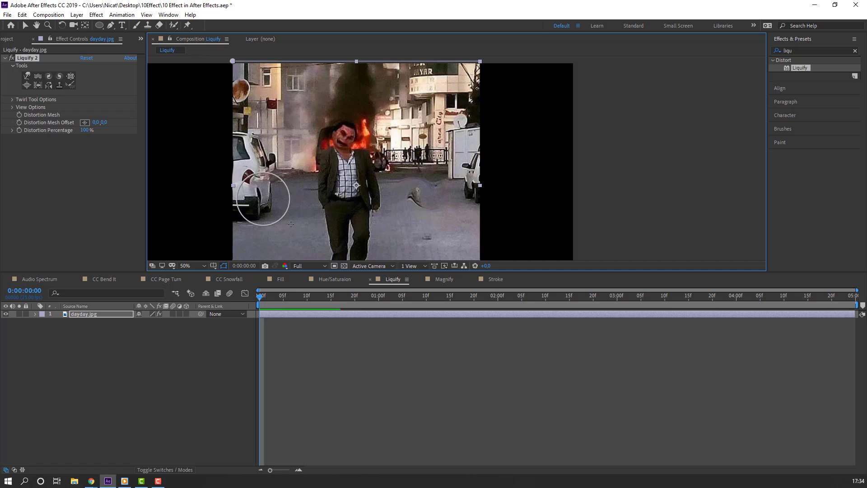
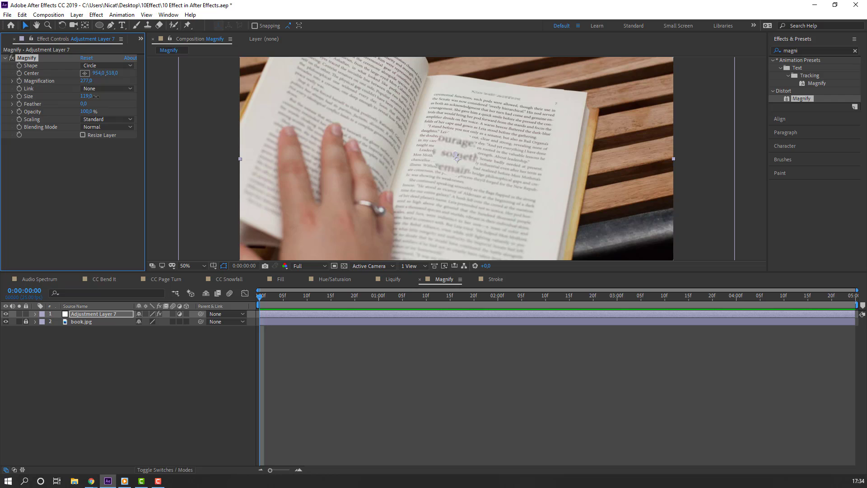
- Set the Magnify effect's Size to 170 on the adjustment layer in the Magnify composition
left_click_drag(86, 96, 115, 100)
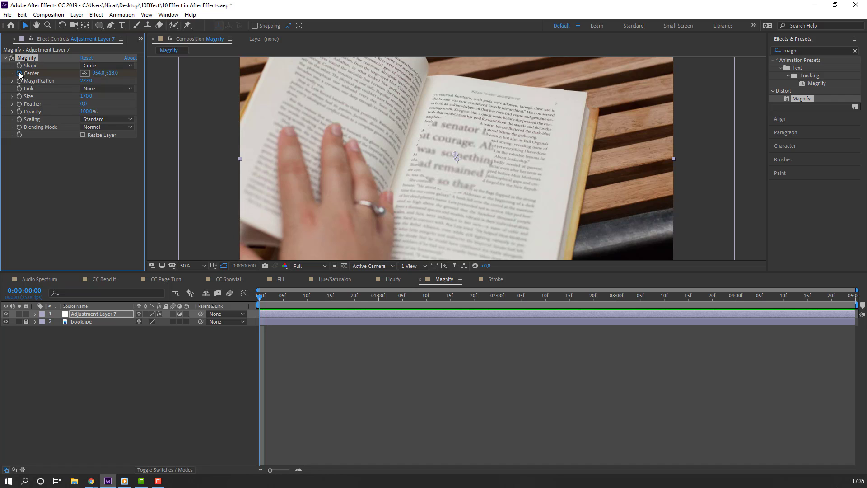
- Animate Magnify's Center from the first frame to 324,234 at 0:00:01:00, and preview the movement across the book
key("u")
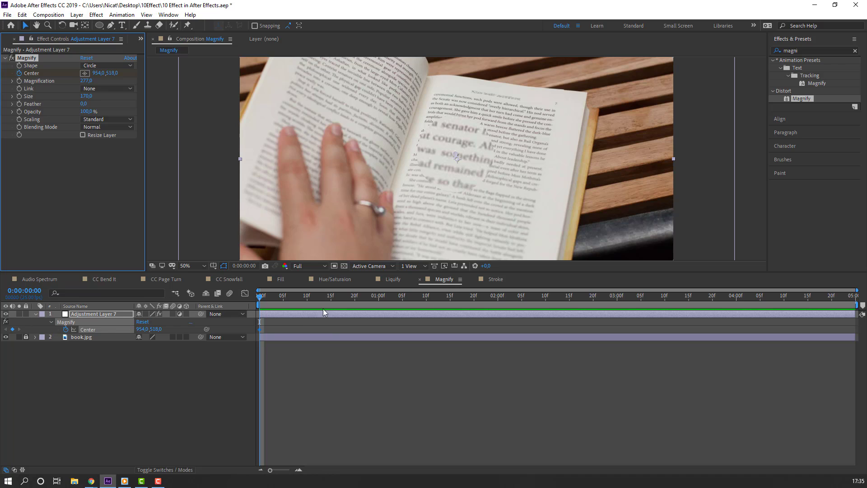
left_click(379, 296)
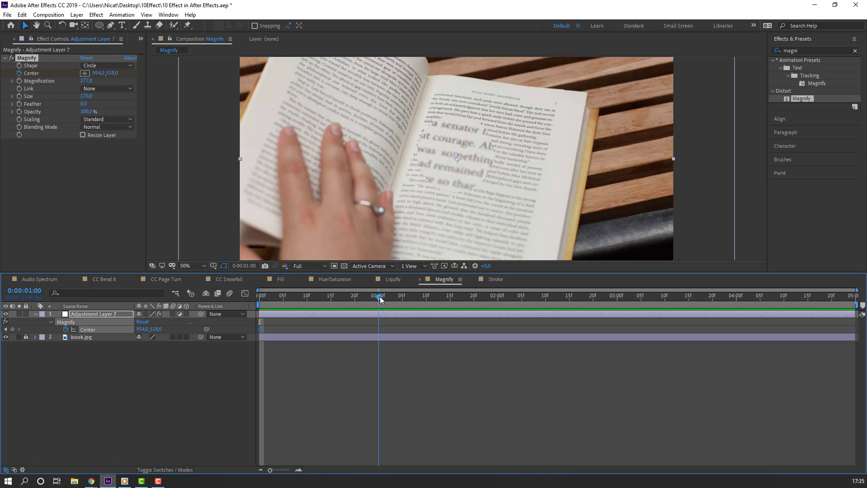
left_click_drag(455, 151, 314, 88)
key("space")
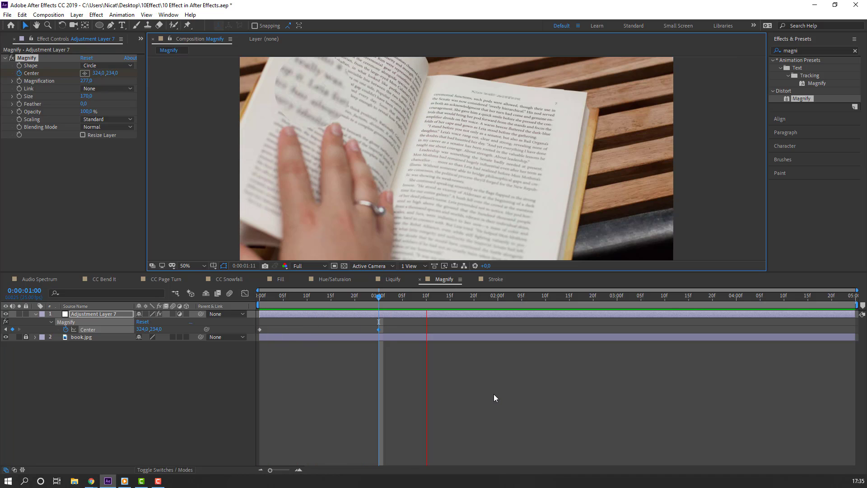
- Return to the first frame and remove all keyframes from Magnify's Center property
left_click_drag(378, 296, 269, 296)
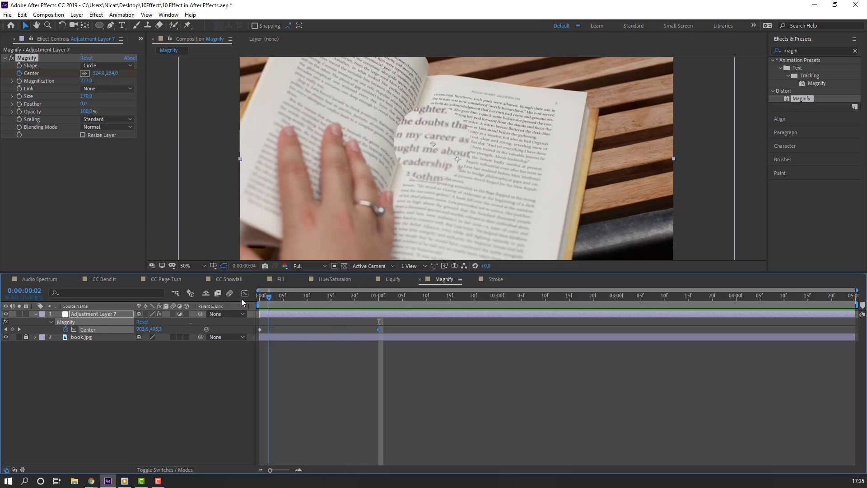
key("Home")
left_click(66, 330)
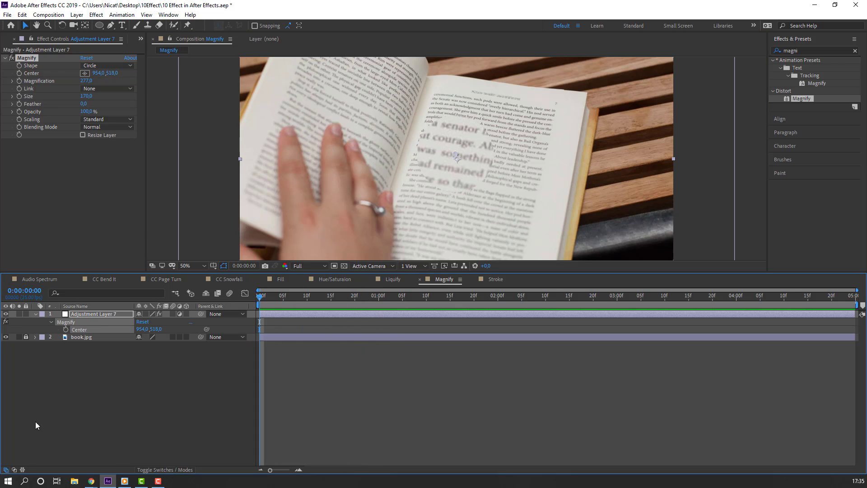
- Add a null object to the Magnify composition and reveal its Position property
left_click(161, 356)
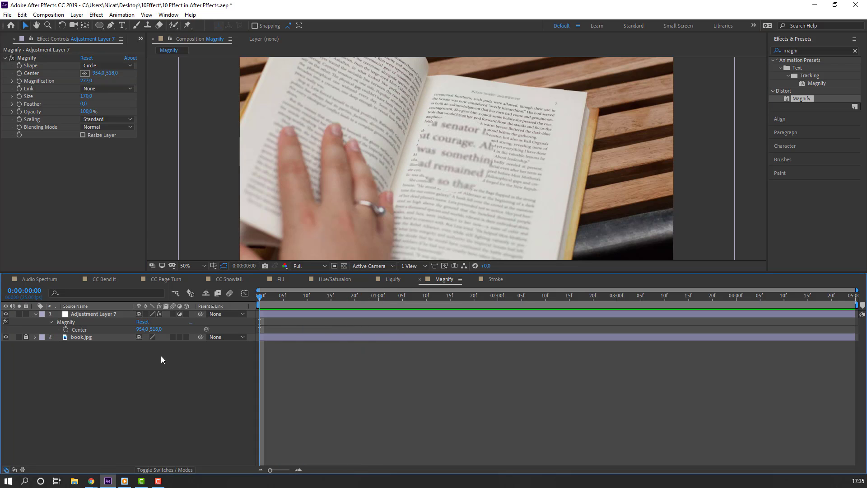
right_click(53, 368)
mouse_move(82, 379)
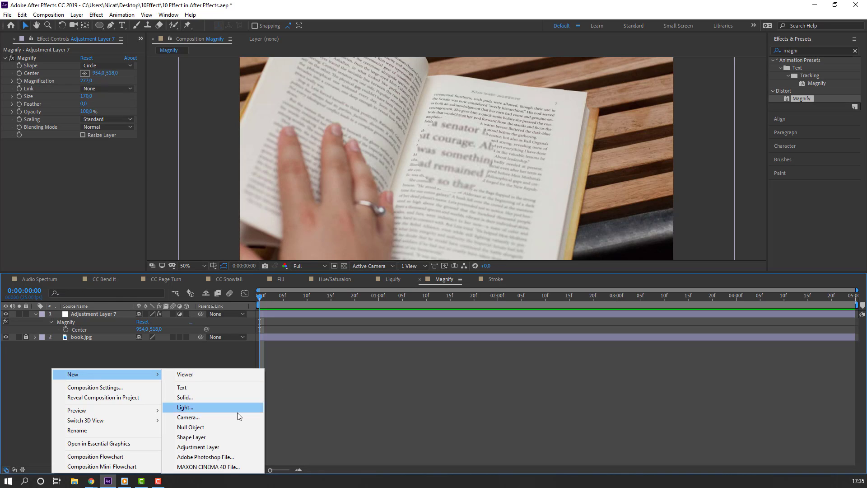
left_click(214, 428)
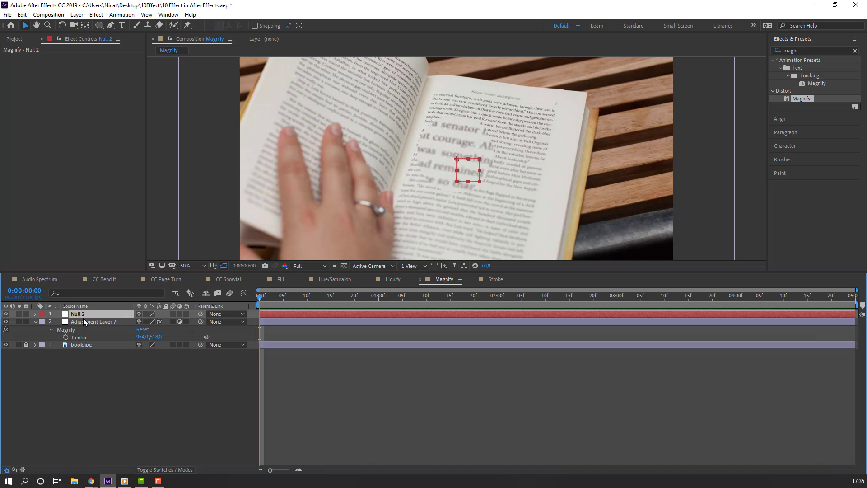
key("p")
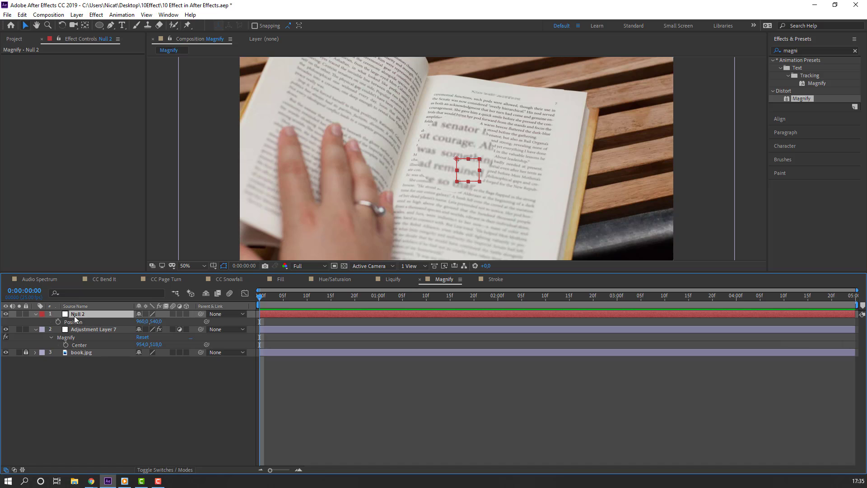
- Link Magnify's Center to the null's Position with an expression, and move the null to 1022,544 on the page
left_click(66, 345, "alt")
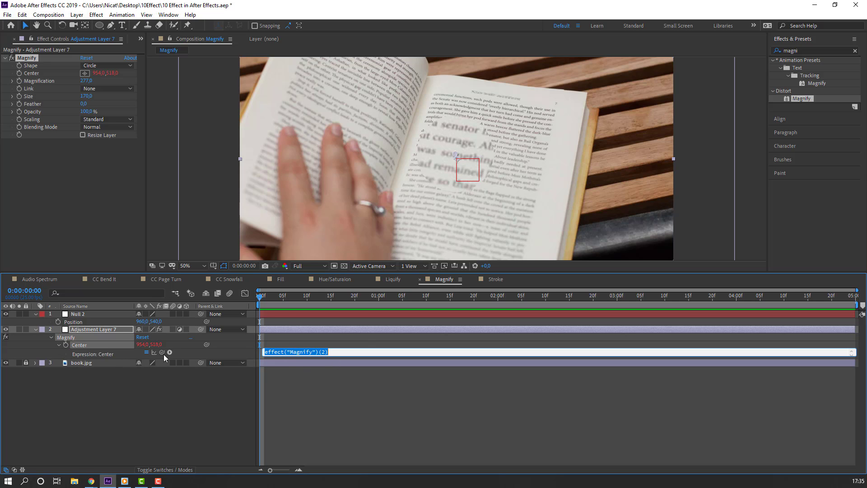
left_click_drag(162, 352, 74, 324)
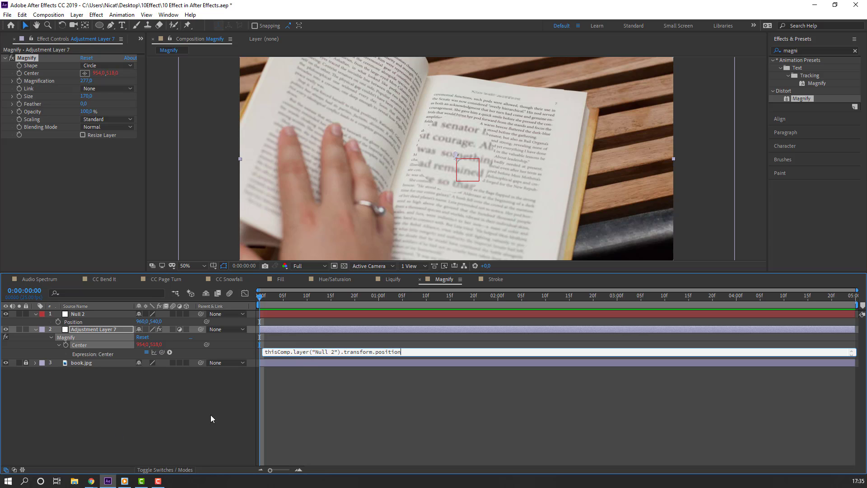
left_click(178, 410)
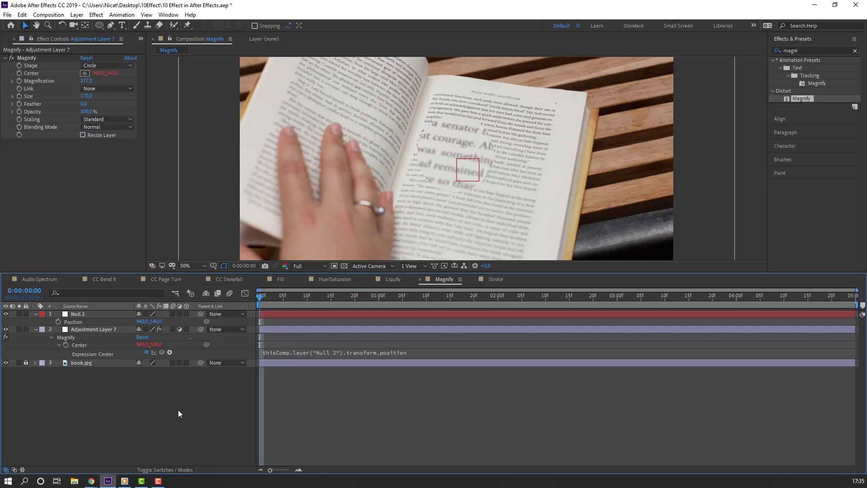
left_click(78, 315)
mouse_move(466, 170)
left_mouse_down()
mouse_move(515, 166)
mouse_move(444, 122)
mouse_move(287, 120)
mouse_move(365, 230)
mouse_move(509, 171)
mouse_move(298, 144)
mouse_move(388, 205)
mouse_move(331, 142)
mouse_move(343, 132)
mouse_move(498, 147)
mouse_move(481, 167)
left_mouse_up()
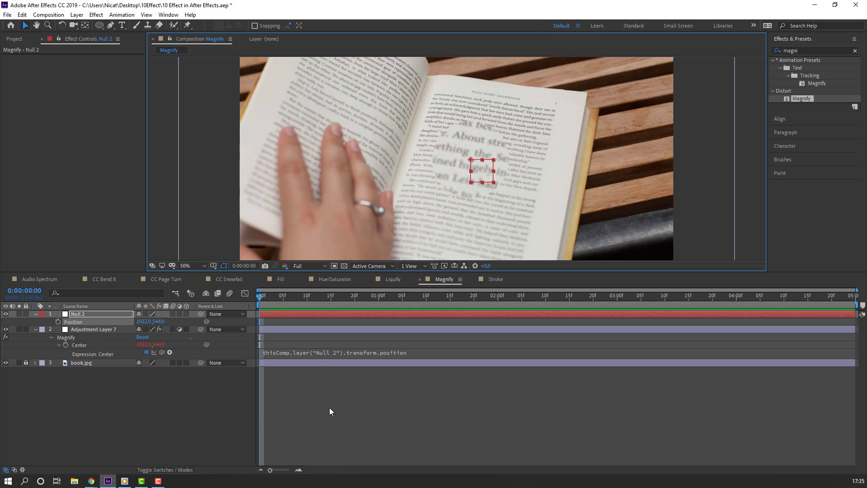
- Find the Stroke effect and apply it to the S text layer in the Stroke composition
left_click(495, 279)
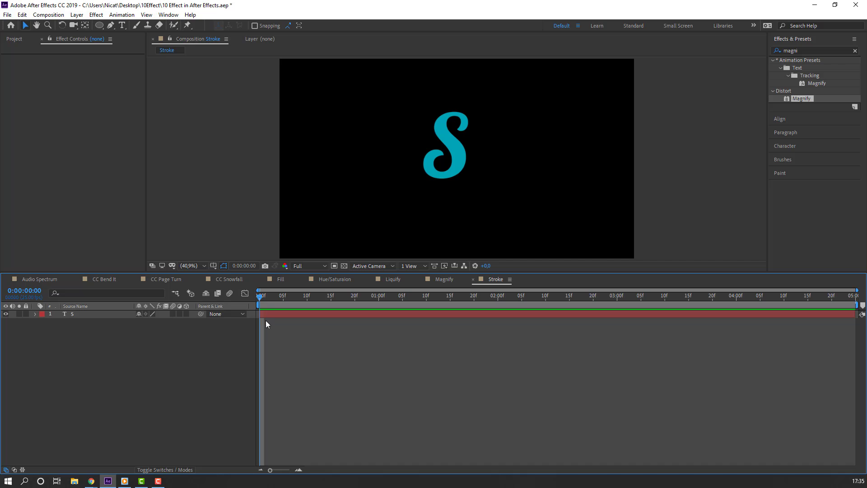
left_click(808, 51)
type("stroke")
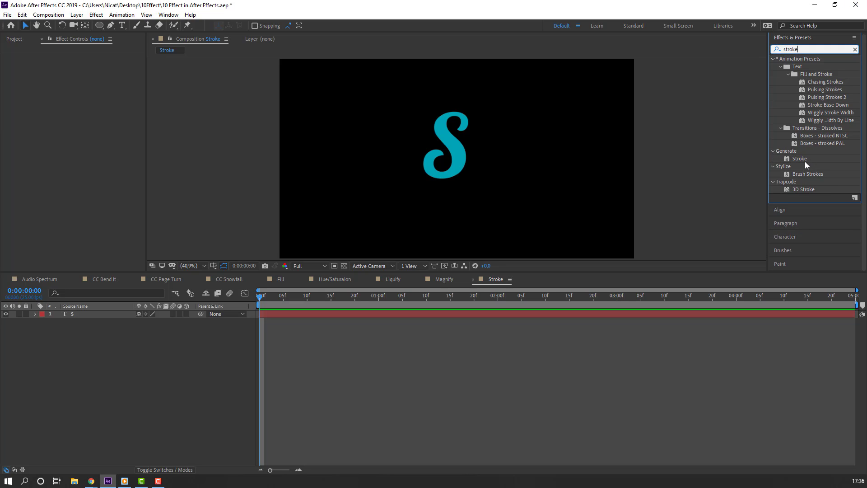
mouse_move(799, 159)
left_mouse_down()
mouse_move(497, 257)
mouse_move(76, 358)
mouse_move(73, 320)
left_mouse_up()
- Draw an open, curved mask path with the Pen tool along the middle of the S, from its upper tip to its lower tip
scroll(456, 149, "up", 3)
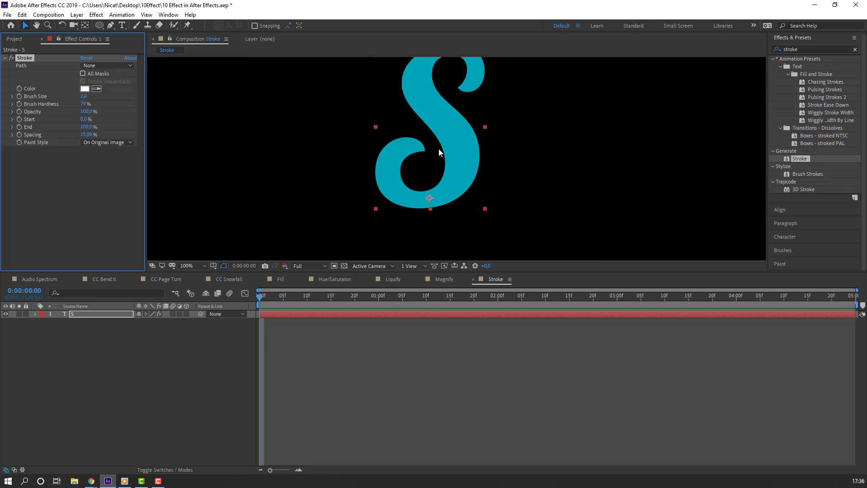
left_click_drag(439, 152, 400, 169)
key("g")
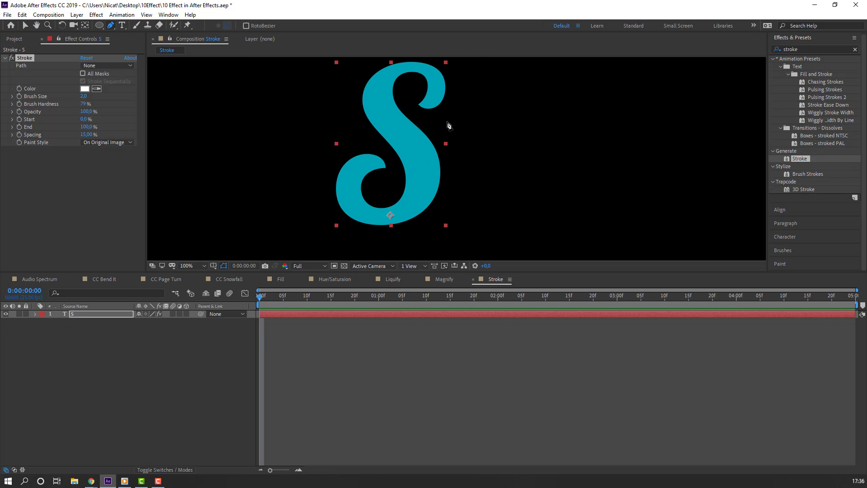
left_click(421, 104)
left_click_drag(440, 78, 434, 66)
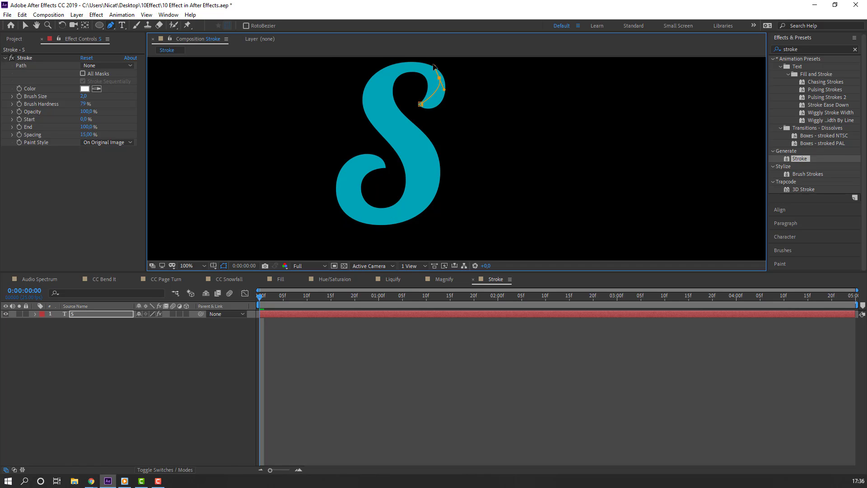
left_click(428, 63)
left_click(406, 61)
left_click(389, 75)
left_click(372, 89)
left_click_drag(407, 137, 420, 157)
left_click_drag(413, 205, 346, 192)
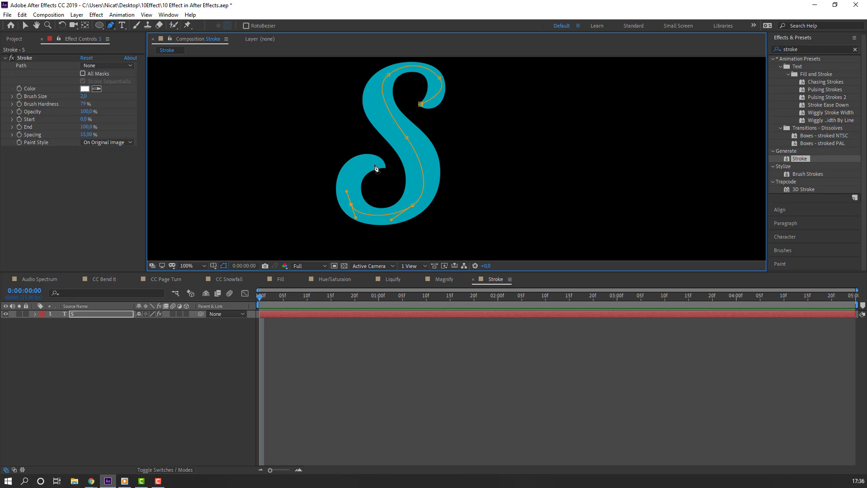
left_click(373, 161)
left_click_drag(391, 173, 395, 179)
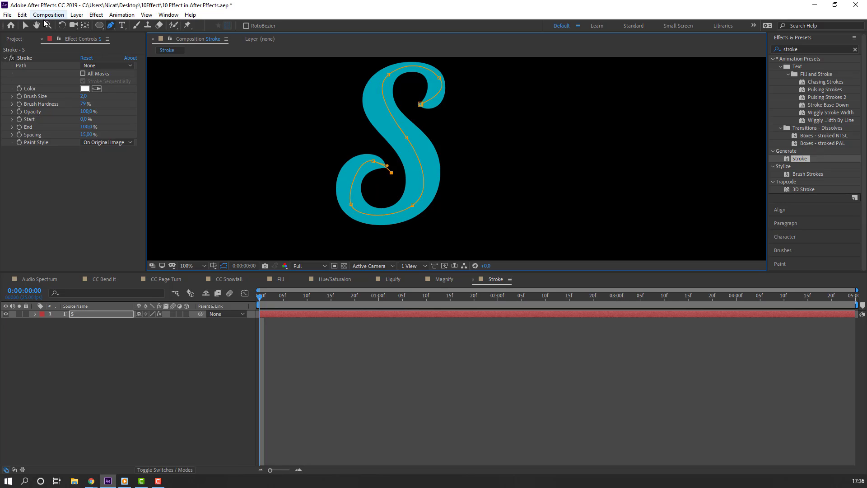
left_click(25, 26)
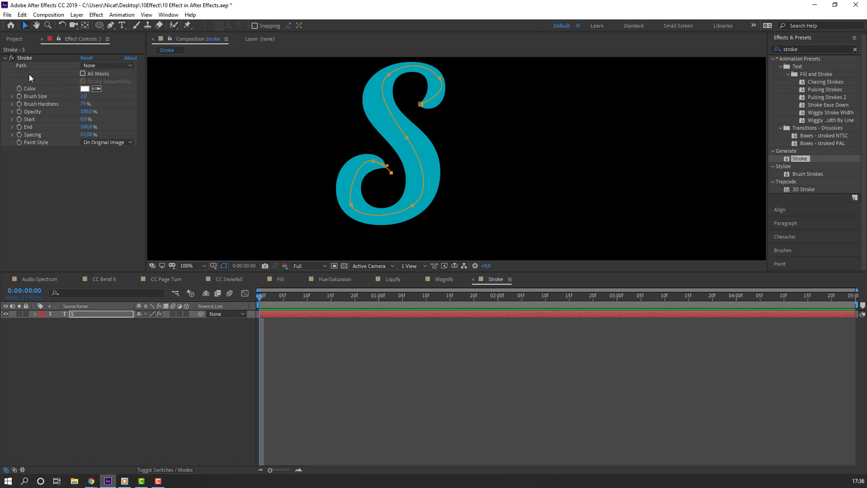
- Set Stroke's Path to Mask 1, Paint Style to Reveal Original Image and Brush Size to 70
left_click(97, 66)
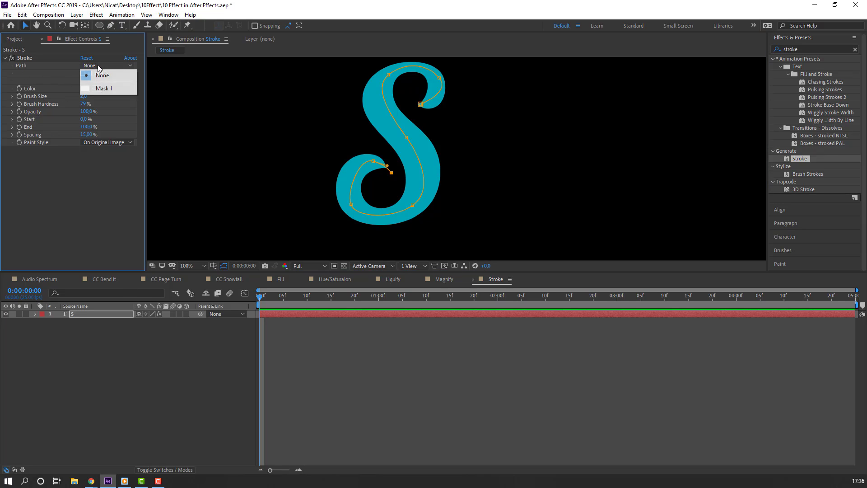
left_click(90, 88)
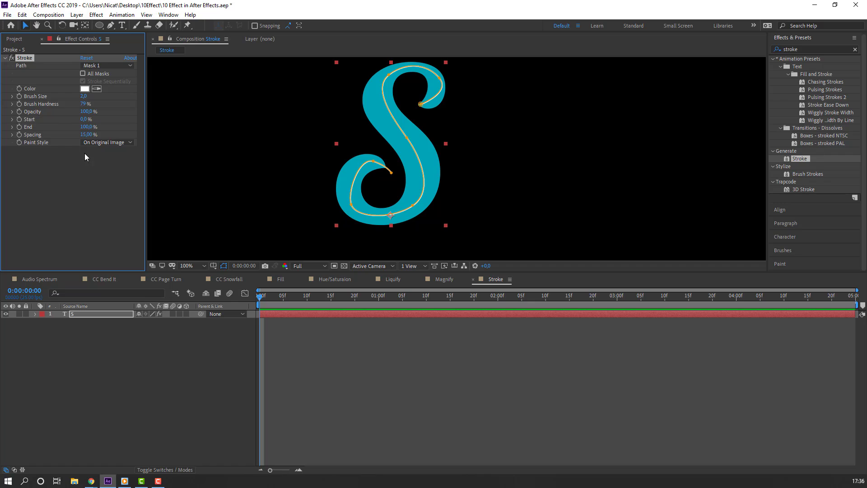
left_click(95, 143)
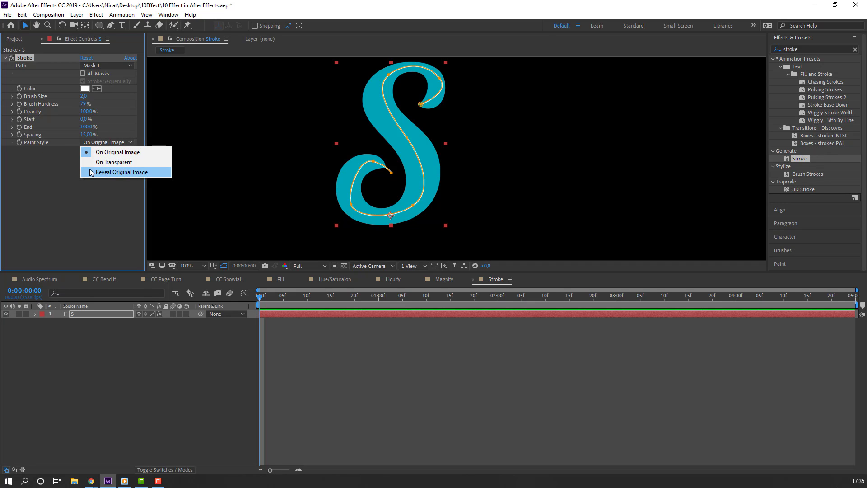
left_click(134, 173)
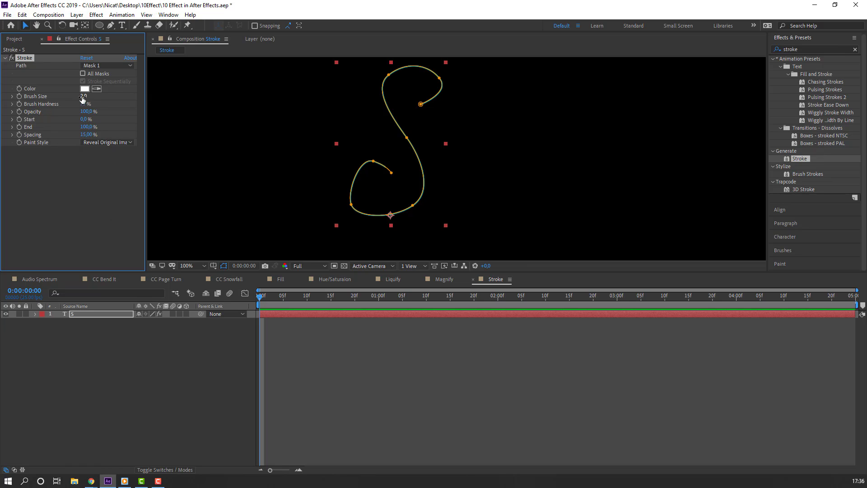
left_click_drag(83, 96, 386, 93)
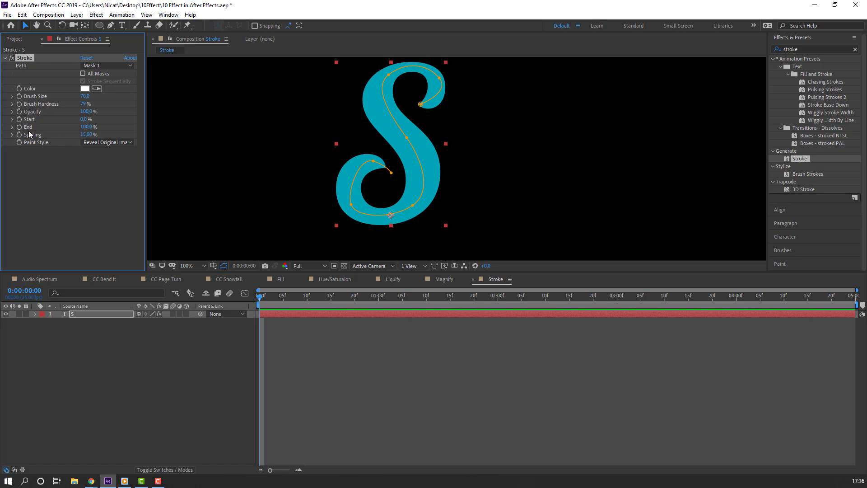
left_click(85, 127)
type("0")
key("Return")
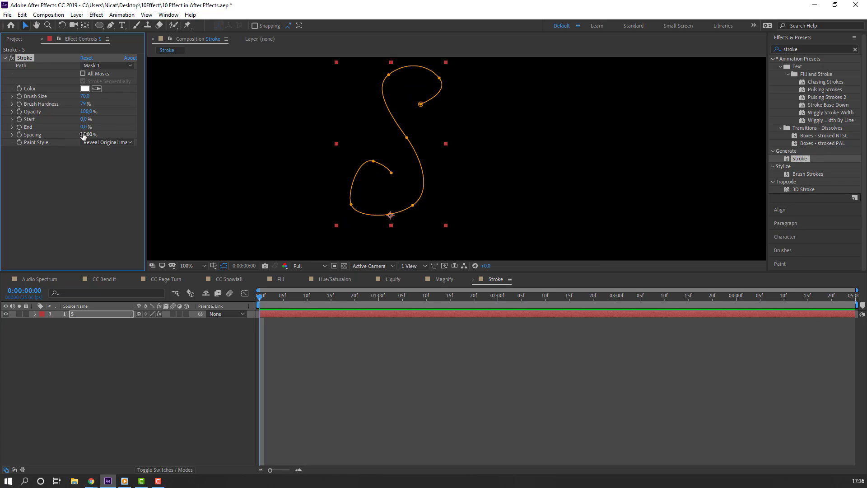
key("ctrl+z")
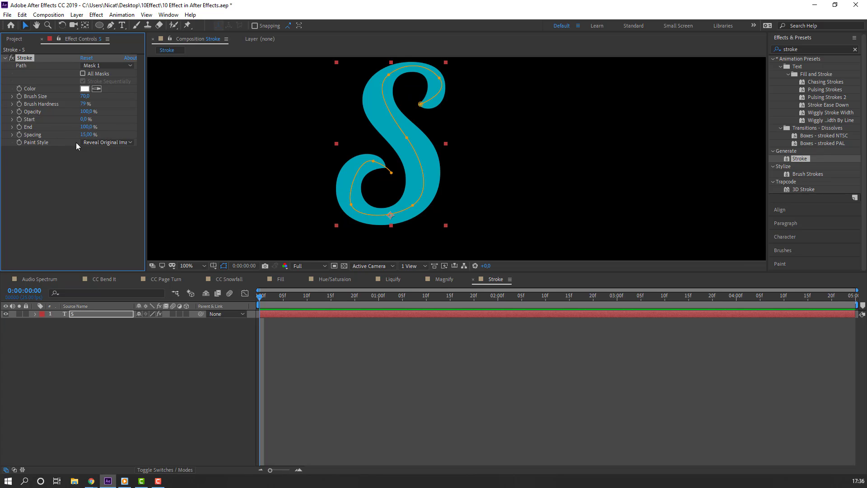
- Animate Stroke's End from 0% on the first frame to 100% at 0:00:01:01, and preview the reveal
left_click(84, 127)
type("0")
key("Return")
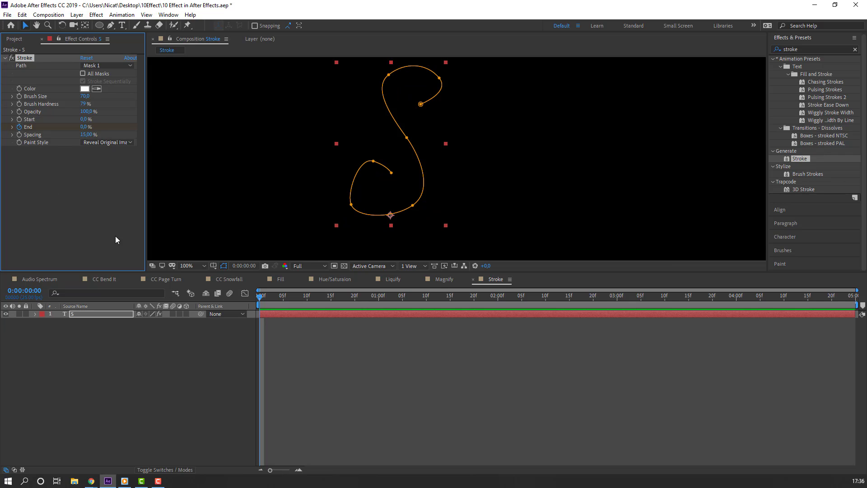
key("u")
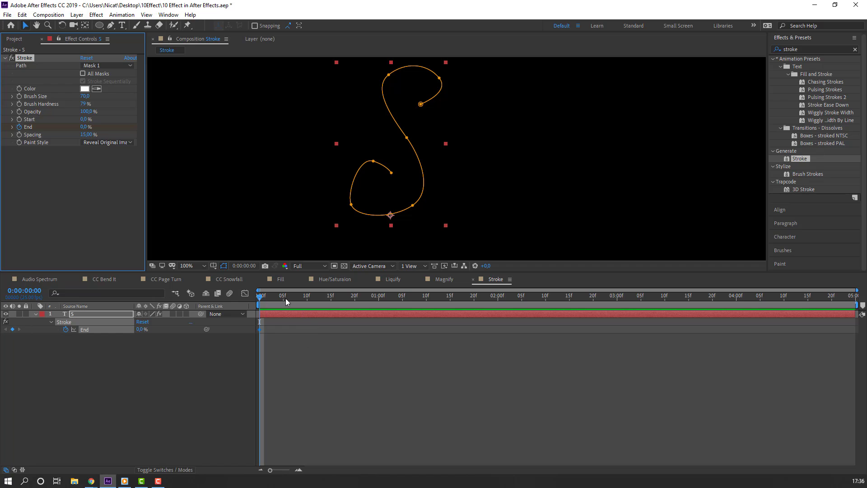
left_click_drag(285, 298, 384, 301)
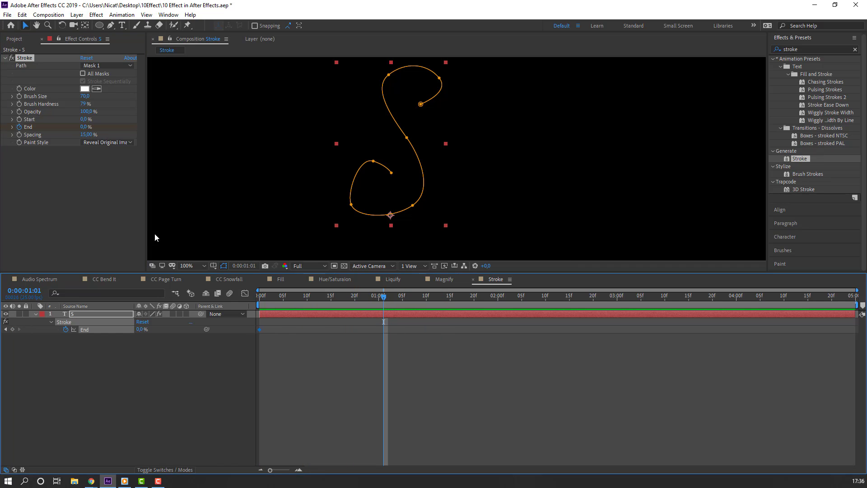
left_click(90, 128)
key("Return")
scroll(327, 189, "down", 2)
key("space")
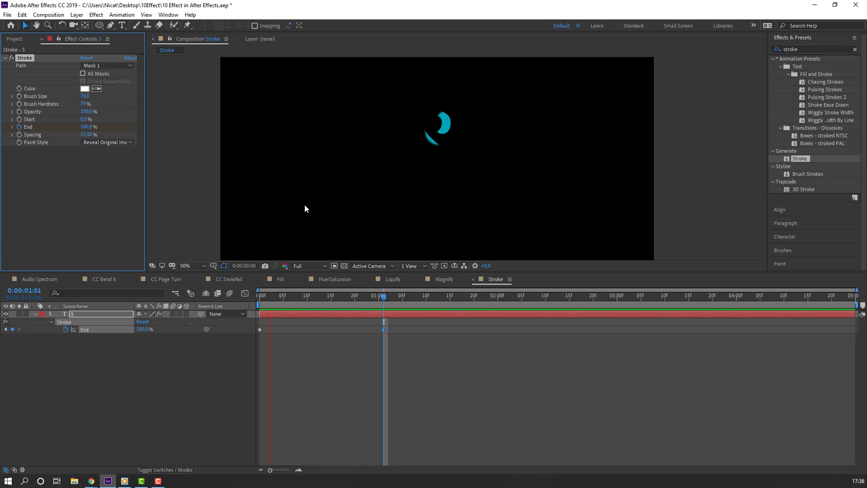
- Set Stroke's Brush Hardness to 0%, judging the reveal's edge up close at 0:00:00:08
scroll(404, 213, "up", 2)
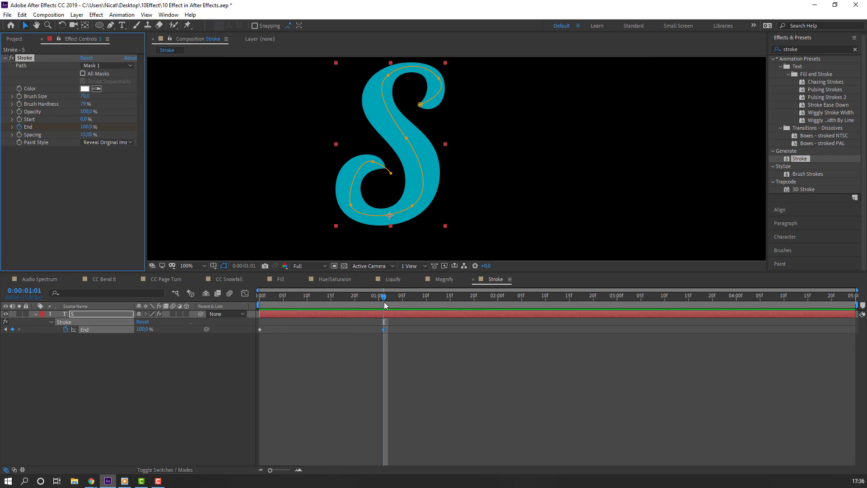
left_click_drag(385, 306, 299, 300)
scroll(404, 125, "up", 2)
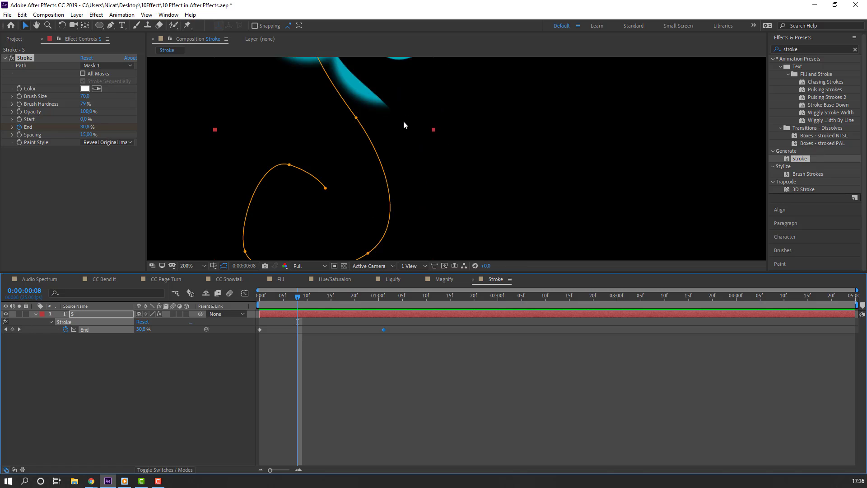
scroll(384, 140, "up", 3)
left_click_drag(342, 166, 304, 127)
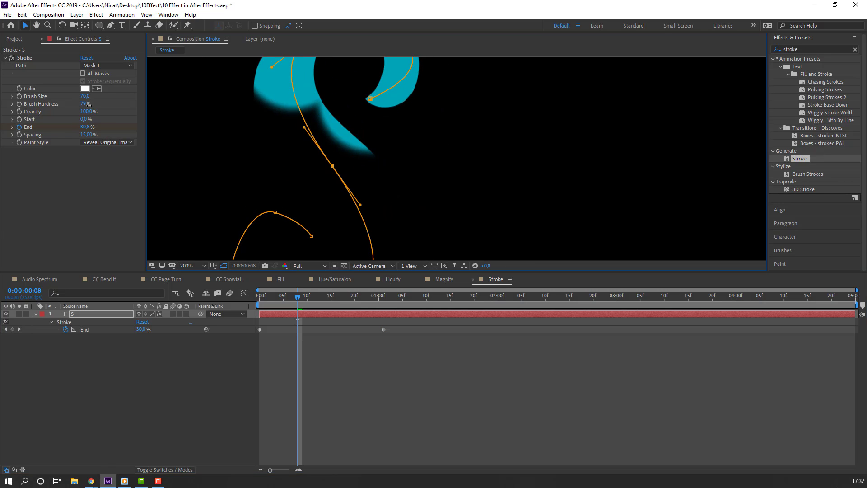
left_click_drag(85, 104, 49, 104)
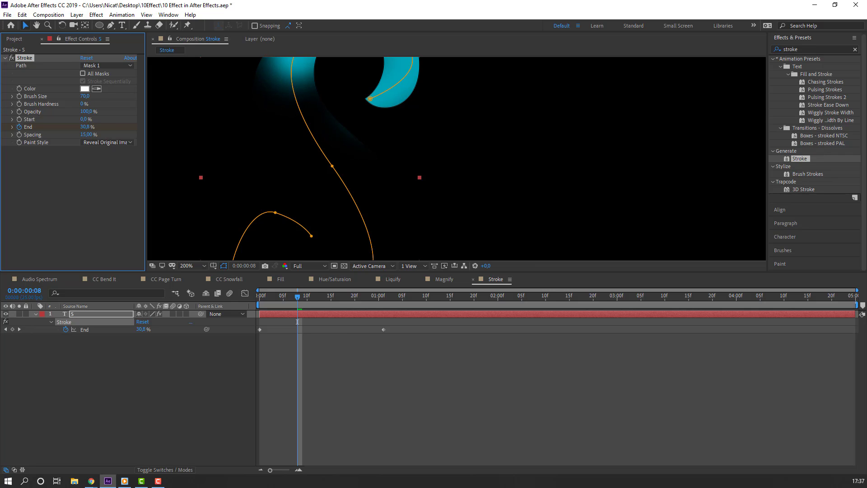
key("comma")
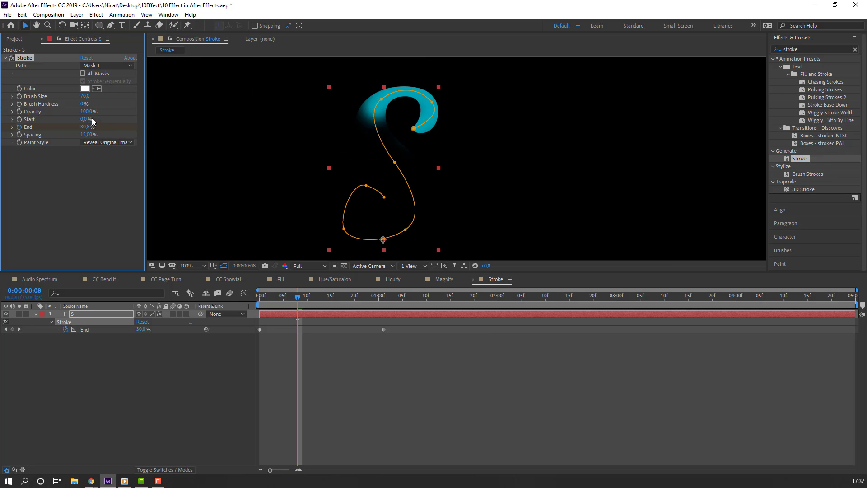
- Reduce Stroke's Brush Size to 48,2 and preview the softened reveal
mouse_move(85, 96)
left_mouse_down()
mouse_move(3, 113)
mouse_move(25, 127)
left_mouse_up()
key("space")
key("space")
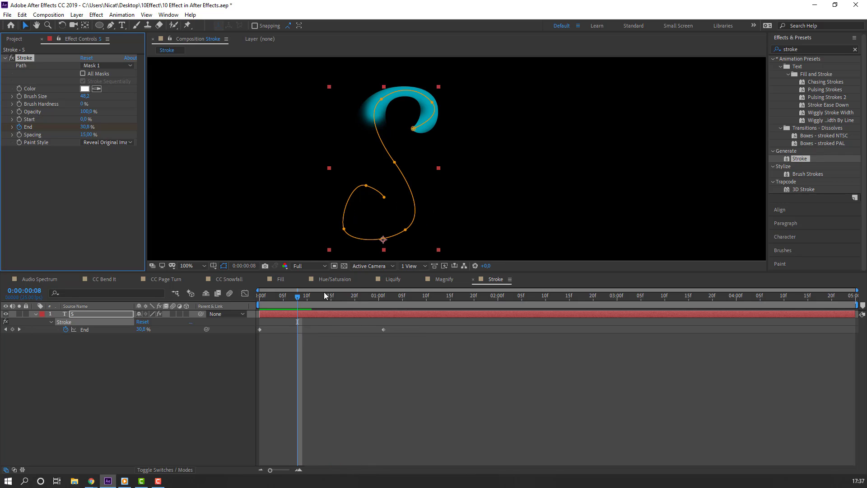
- Keyframe Stroke's Brush Size at 0:00:00:14, enlarge it at 0:00:01:01 until the whole S is covered, and preview the result
left_click(325, 295)
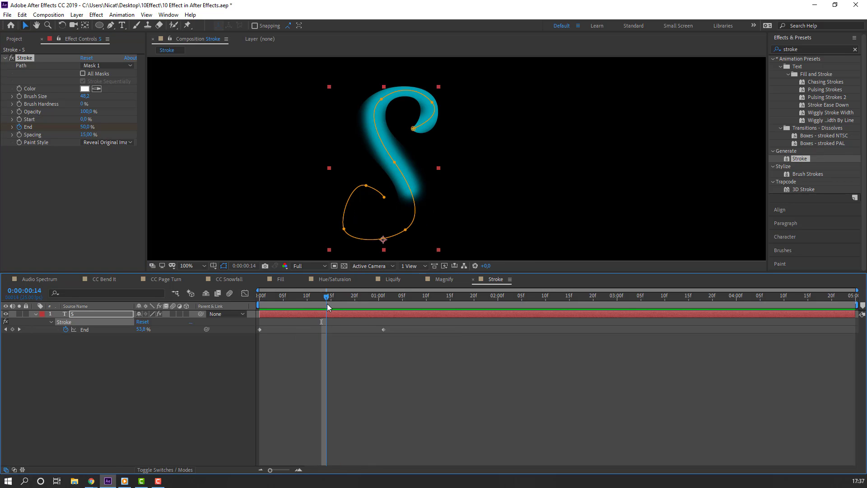
left_click(20, 97)
left_click(383, 295)
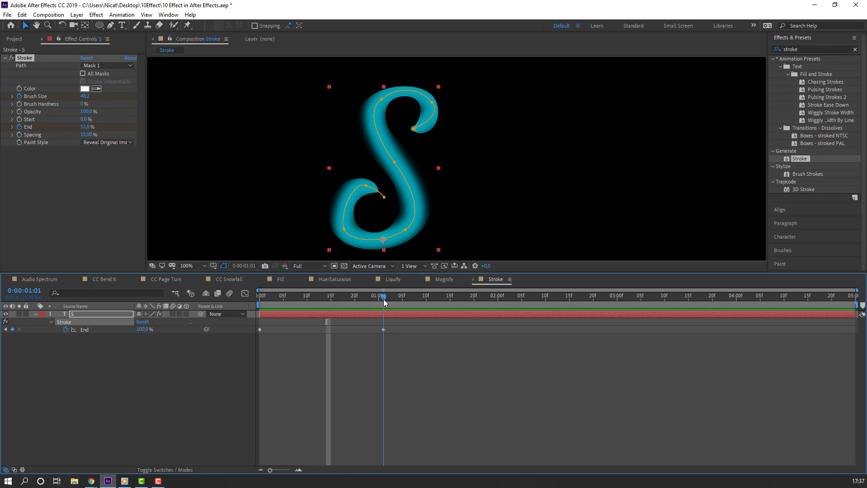
mouse_move(85, 96)
left_mouse_down()
mouse_move(256, 96)
mouse_move(246, 120)
left_mouse_up()
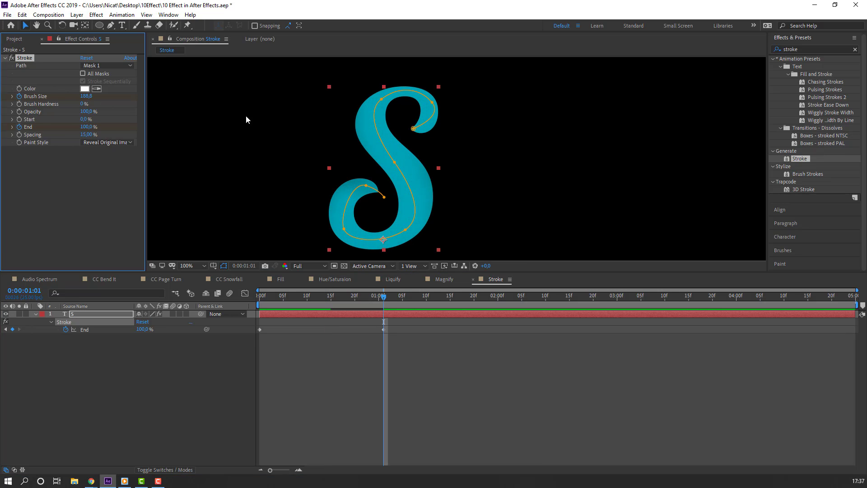
left_click(492, 388)
key("space")
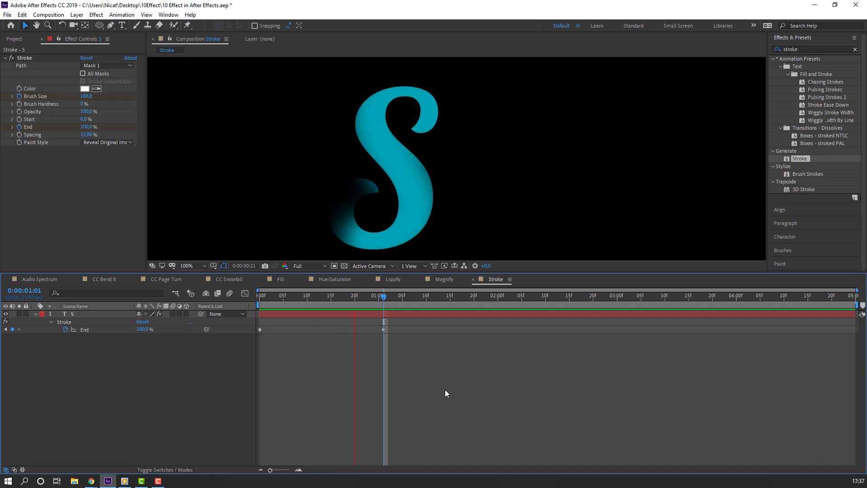
- Return to the first frame and collapse the S text layer's properties in the timeline
scroll(357, 225, "down", 1)
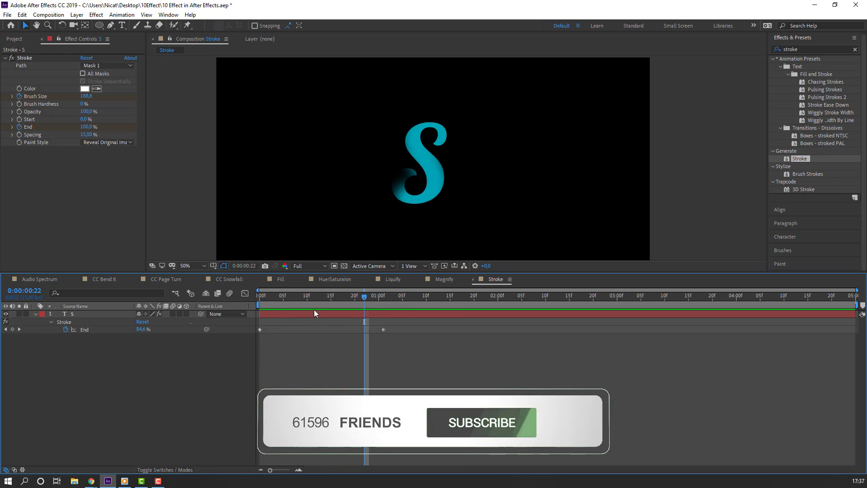
left_click(40, 314)
left_click(36, 316)
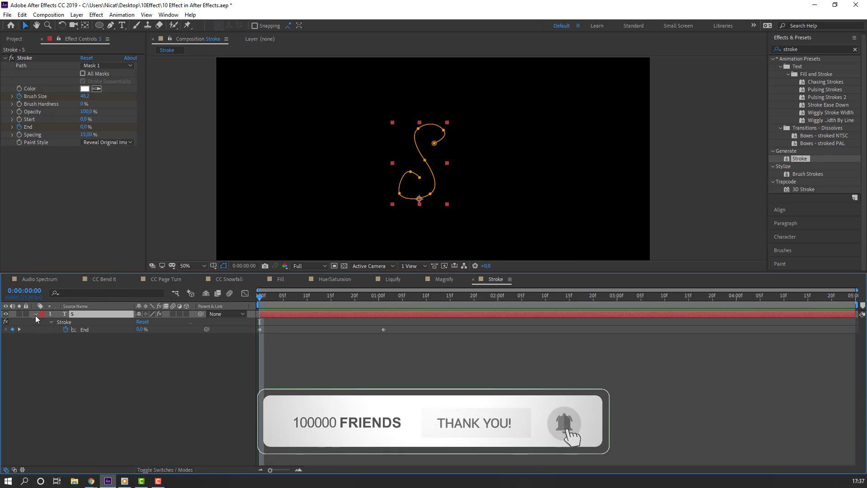
left_click(35, 314)
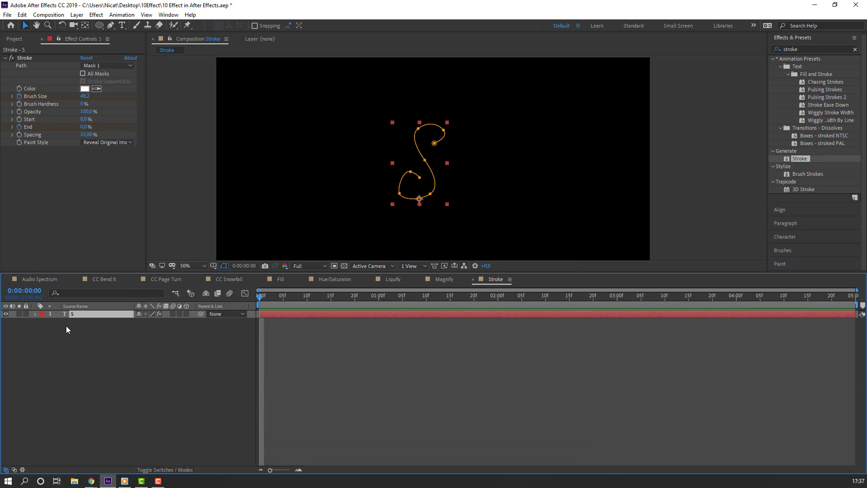